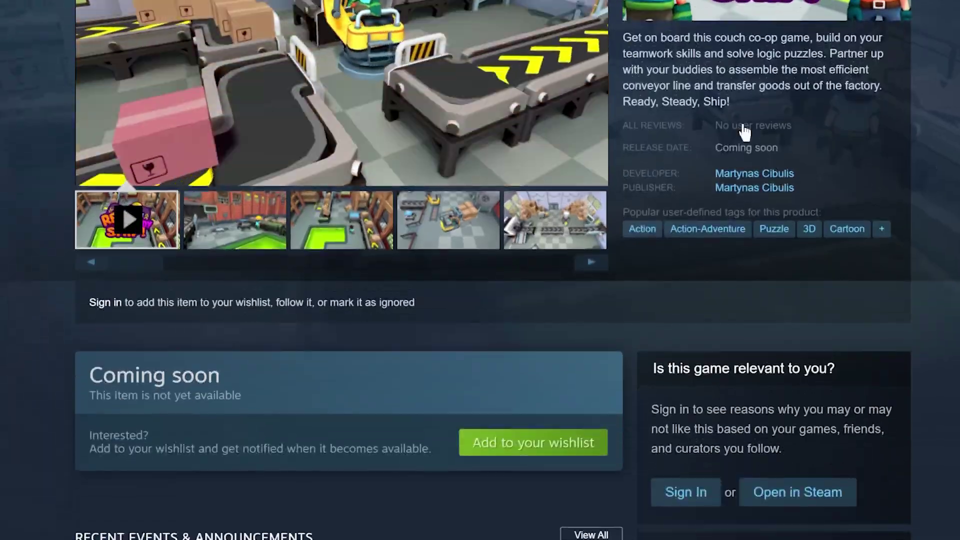
{"action": "scroll", "coordinate": [540, 207], "scroll_direction": "down", "scroll_amount": 3}
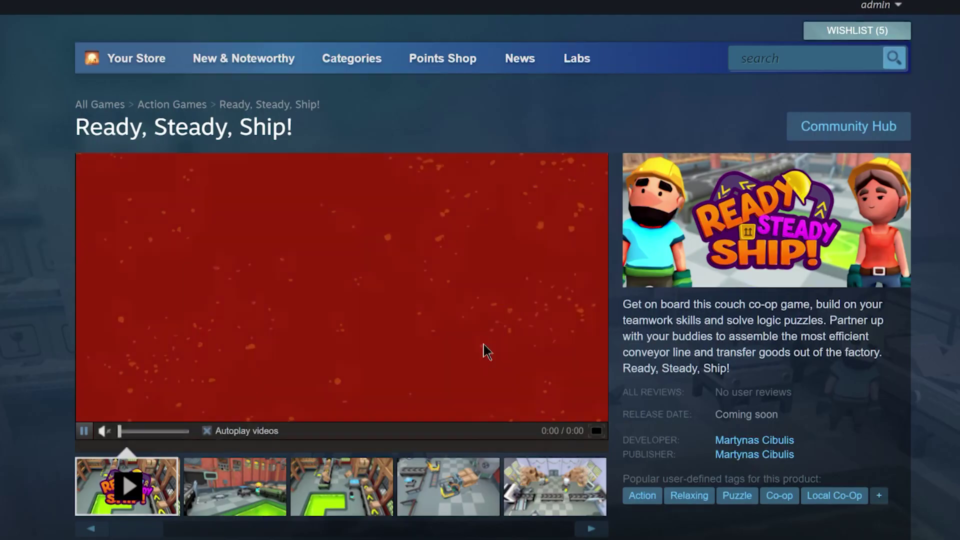
{"action": "scroll", "coordinate": [472, 272], "scroll_direction": "down", "scroll_amount": 8}
{"action": "scroll", "coordinate": [378, 280], "scroll_direction": "up", "scroll_amount": 9}
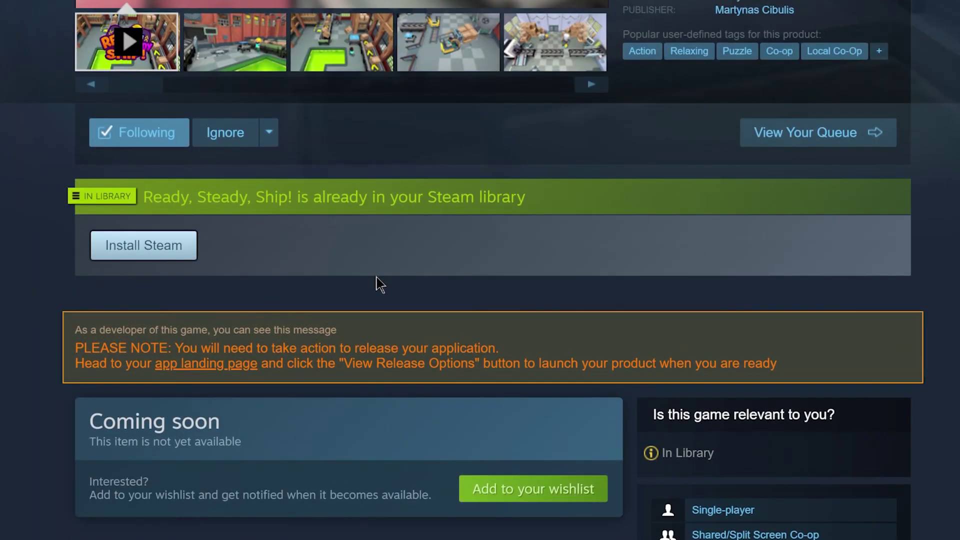
{"action": "scroll", "coordinate": [369, 283], "scroll_direction": "down", "scroll_amount": 4}
{"action": "scroll", "coordinate": [369, 288], "scroll_direction": "down", "scroll_amount": 6}
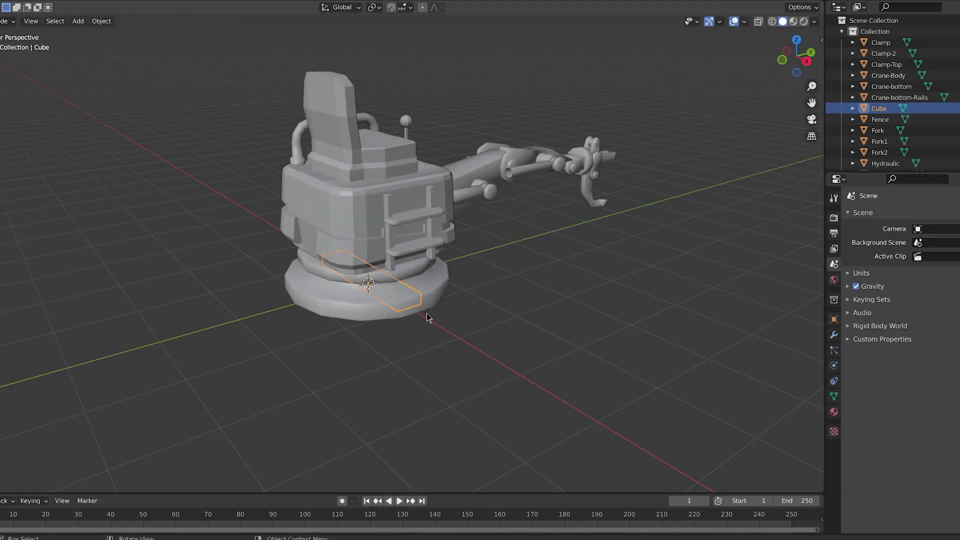
Slide the Cube out along X beside the crane base and turn off X-ray view.
{"action": "key", "text": "g"}
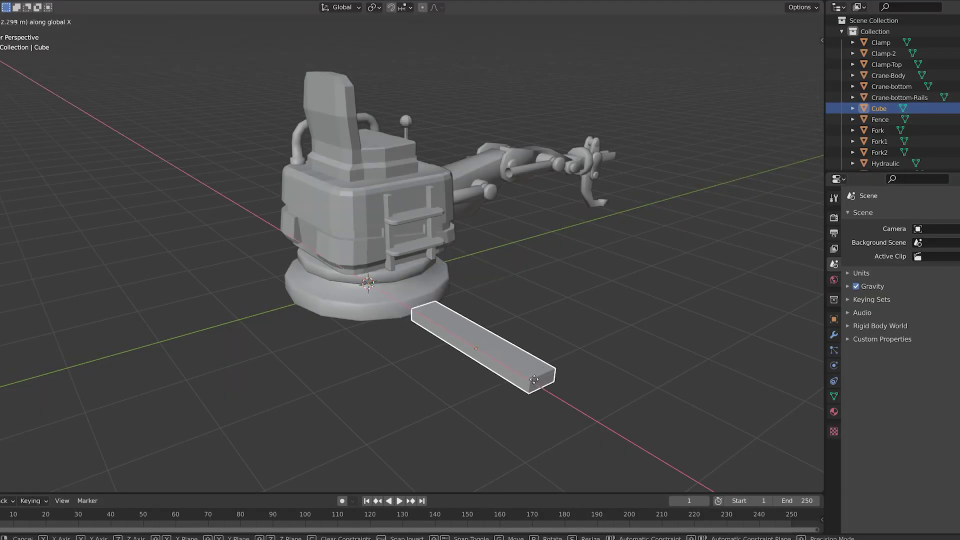
{"action": "left_click", "coordinate": [517, 376]}
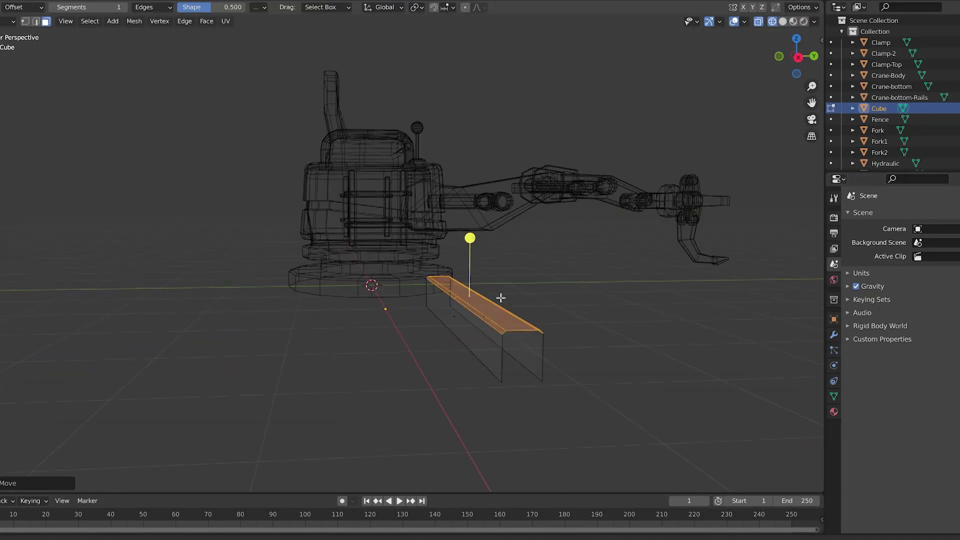
{"action": "key", "text": "alt+z"}
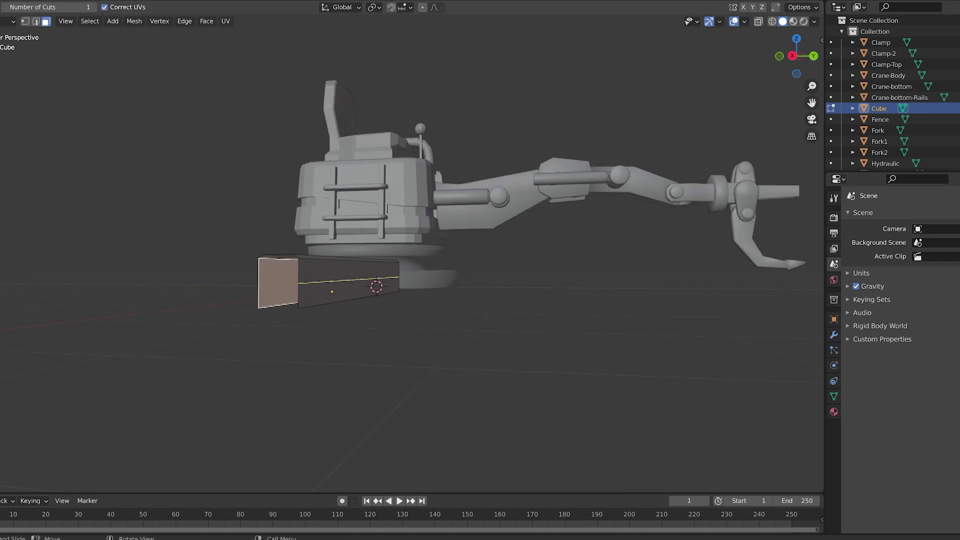
Select the beam's long side face and move it along Y to stretch the rail.
{"action": "key", "text": "3"}
{"action": "left_click", "coordinate": [327, 282]}
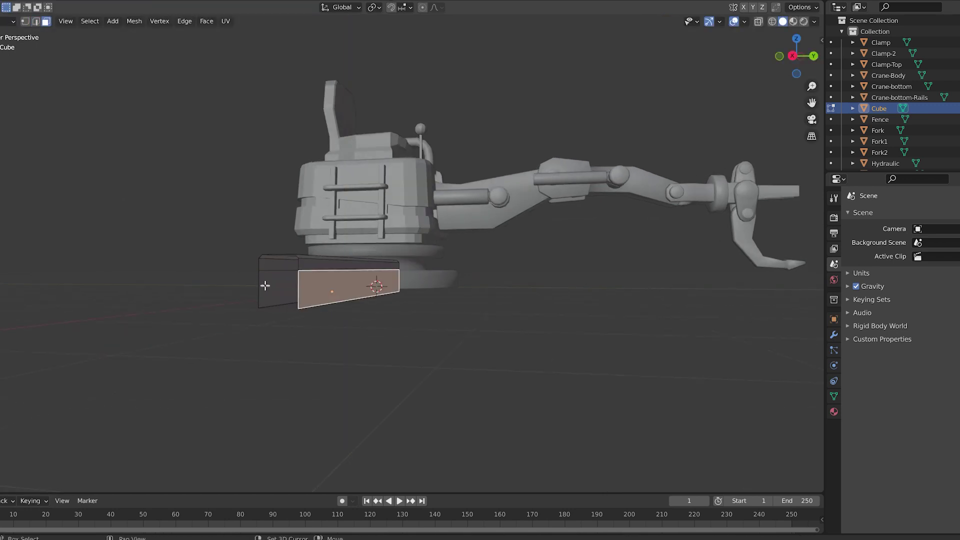
{"action": "middle_click_drag", "start_coordinate": [263, 285], "coordinate": [392, 289]}
{"action": "key", "text": "g"}
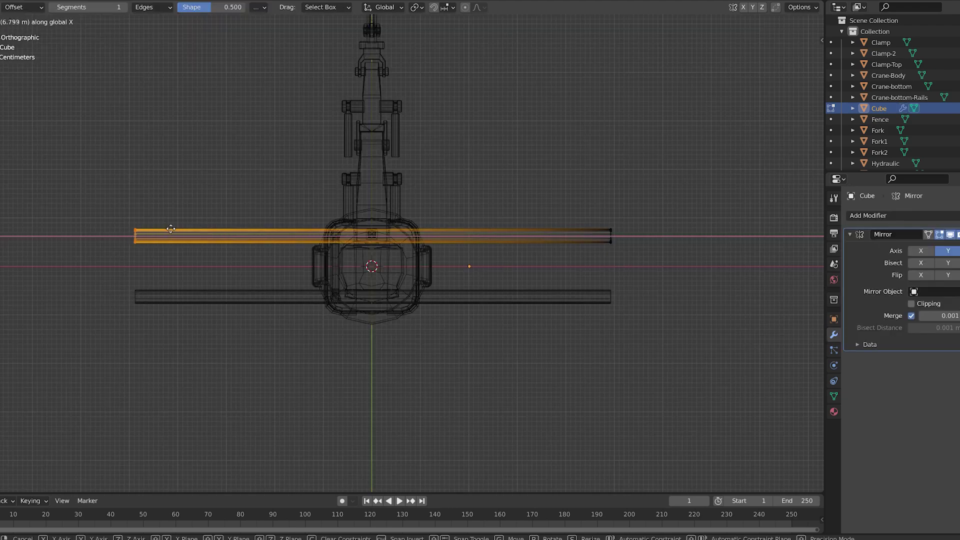
{"action": "key", "text": "y"}
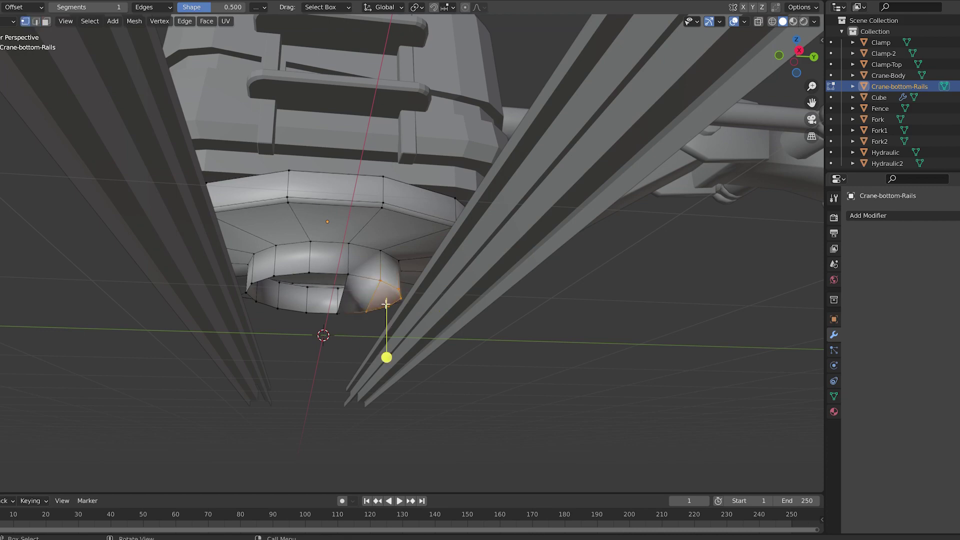
Select the lower edges of the base's inner ring in edge mode.
{"action": "key", "text": "2"}
{"action": "scroll", "coordinate": [360, 320], "scroll_direction": "up", "scroll_amount": 4}
{"action": "left_click", "coordinate": [305, 268]}
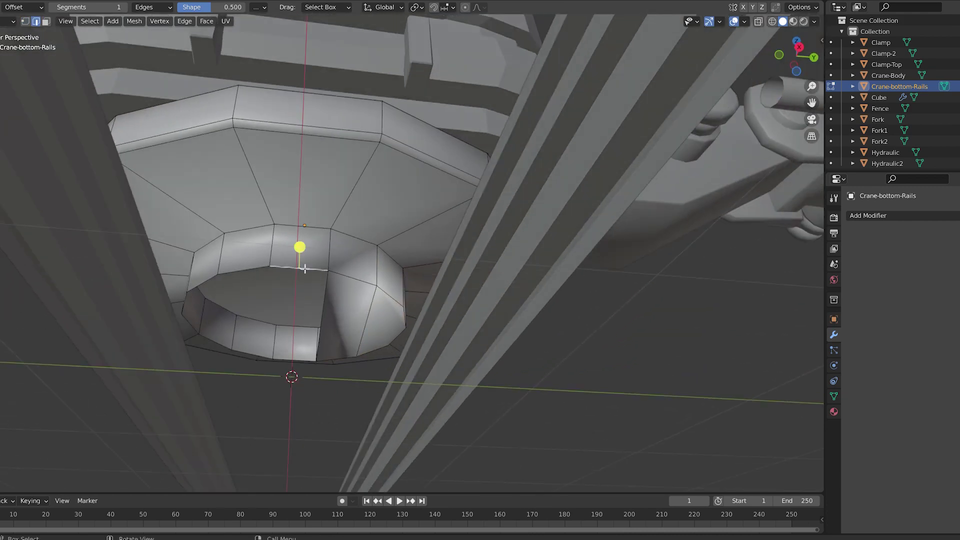
{"action": "left_click", "coordinate": [315, 350]}
{"action": "left_click", "coordinate": [225, 345]}
Bevel the inner ring's lower edges and array Cube.001 four times at a 1.800 X offset.
{"action": "middle_click_drag", "start_coordinate": [203, 343], "coordinate": [188, 317]}
{"action": "left_click_drag", "start_coordinate": [189, 317], "coordinate": [195, 367]}
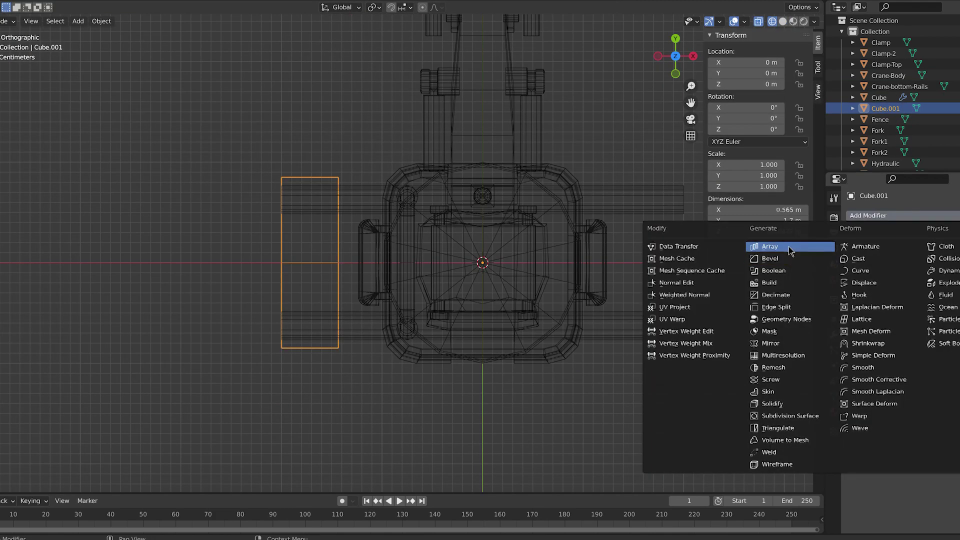
{"action": "left_click", "coordinate": [727, 247]}
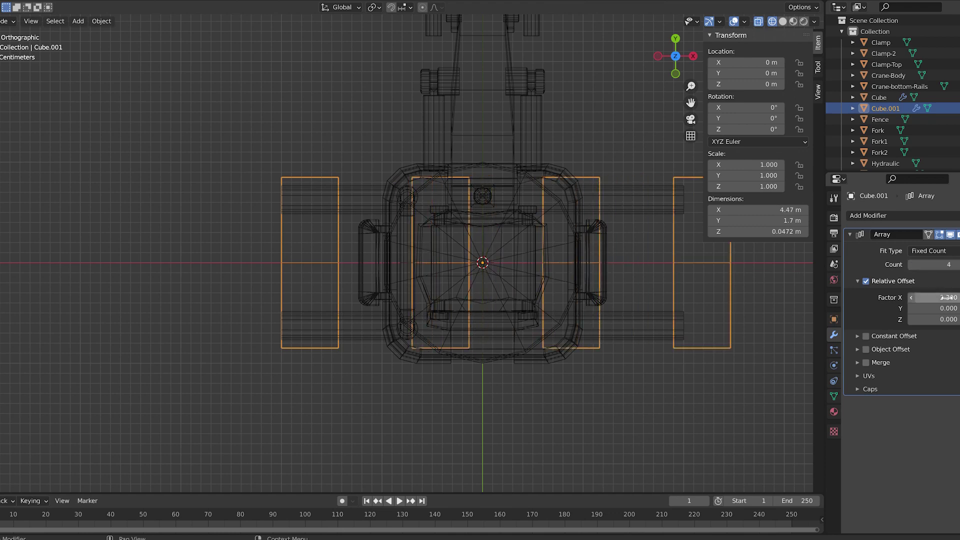
{"action": "left_click_drag", "start_coordinate": [942, 297], "coordinate": [919, 297]}
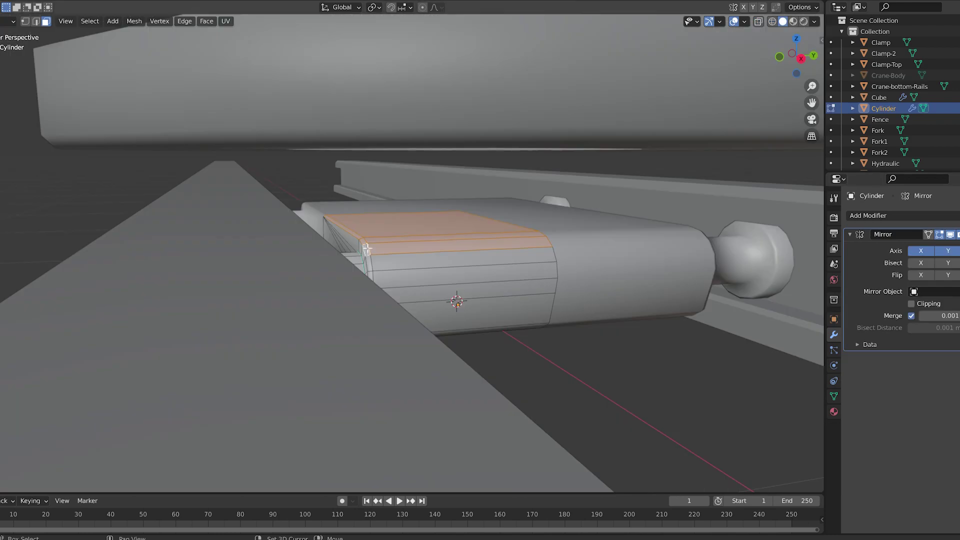
Raise the Cylinder's top face slightly along Z and view it from below.
{"action": "key", "text": "g"}
{"action": "key", "text": "z"}
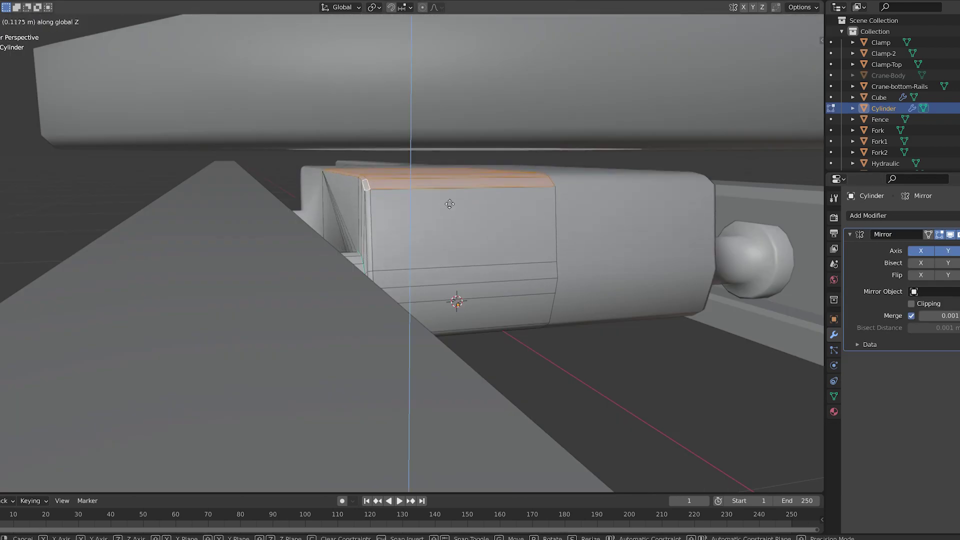
{"action": "left_click", "coordinate": [460, 163]}
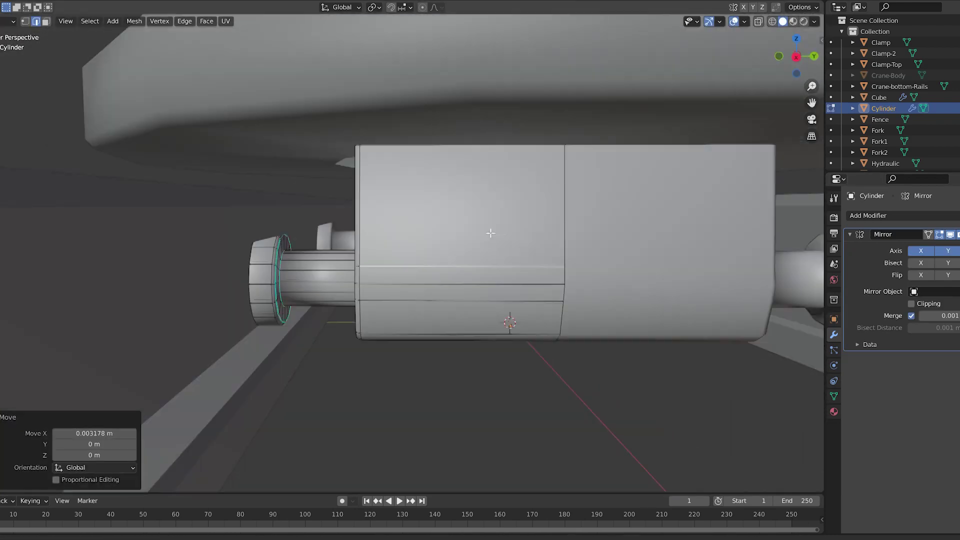
{"action": "scroll", "coordinate": [474, 233], "scroll_direction": "up", "scroll_amount": 2}
{"action": "middle_click_drag", "start_coordinate": [475, 233], "coordinate": [404, 247]}
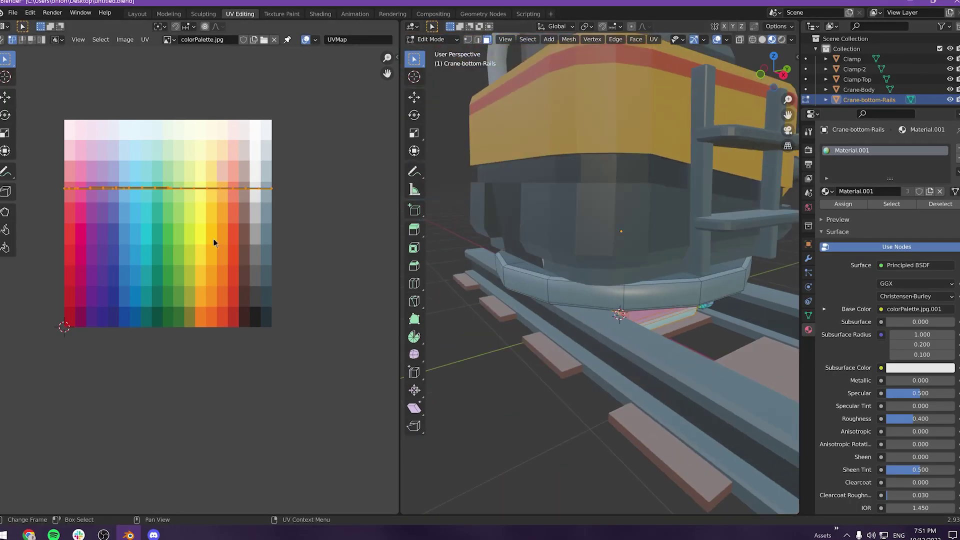
Scale the rail UV island onto one palette row, then Smart UV Project railBetween.
{"action": "key", "text": "s"}
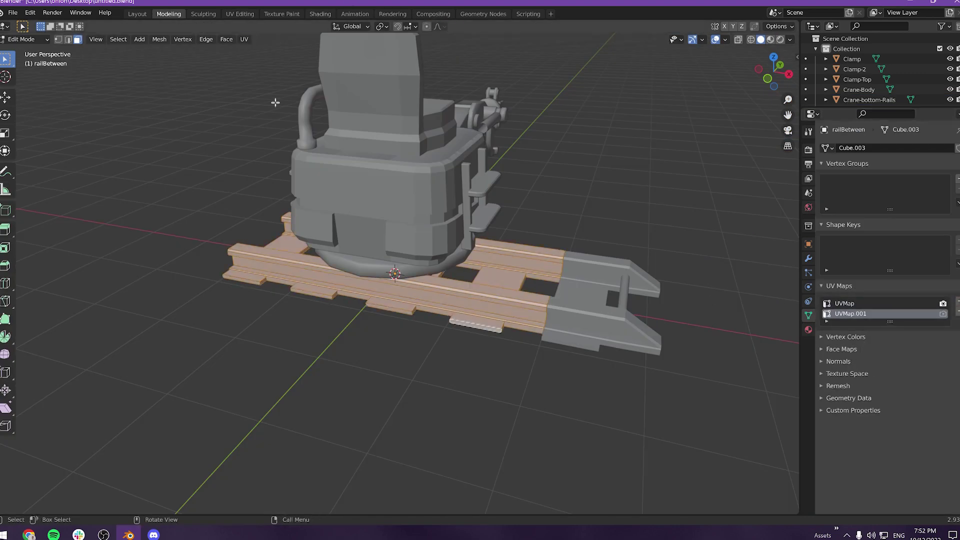
{"action": "key", "text": "u"}
{"action": "left_click", "coordinate": [276, 102]}
{"action": "left_click", "coordinate": [260, 147]}
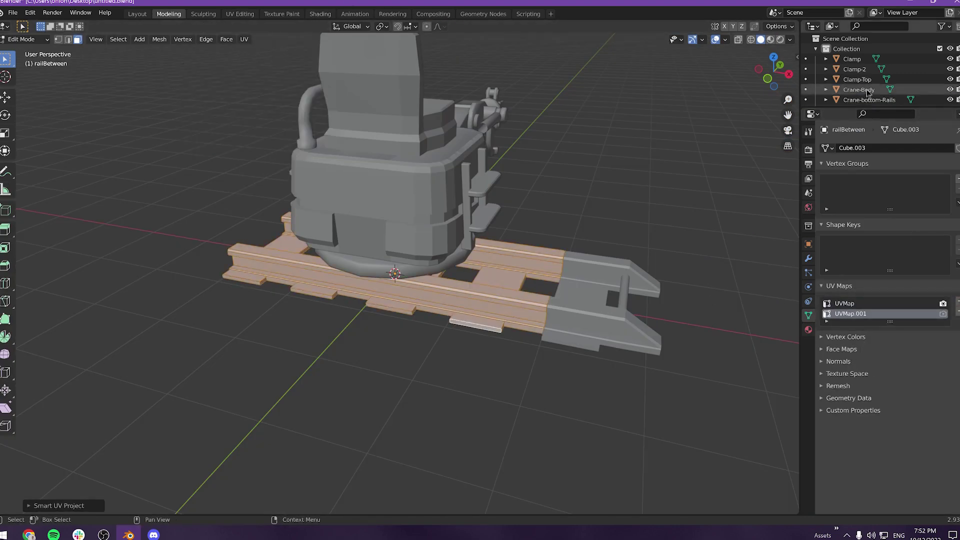
{"action": "left_click", "coordinate": [605, 300]}
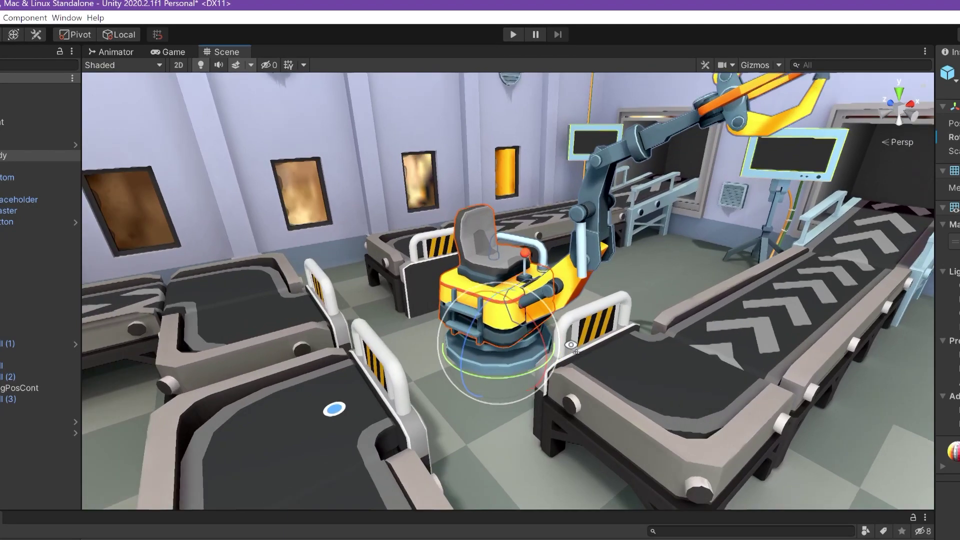
{"action": "scroll", "coordinate": [571, 345], "scroll_direction": "down", "scroll_amount": 5}
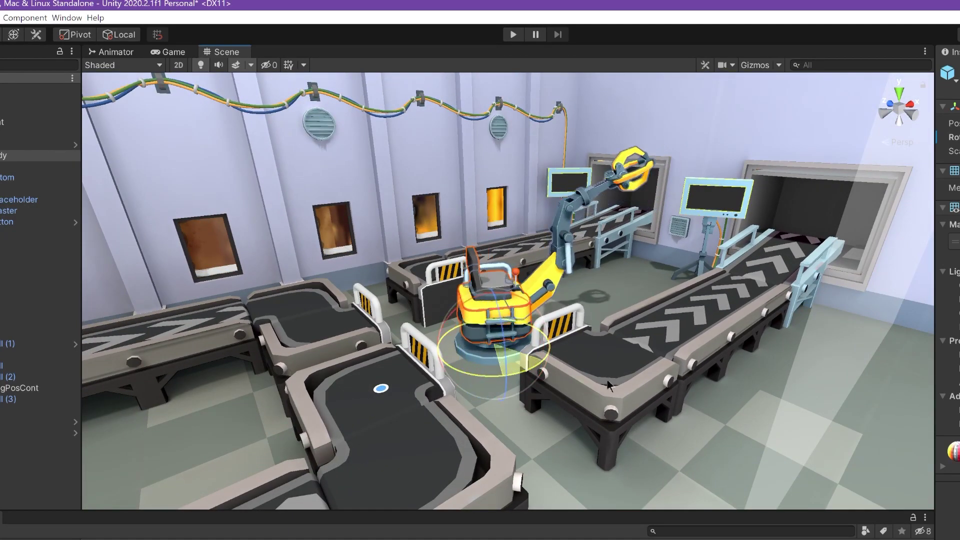
Turn the crane on its base and preview the sitDownCrane clip with the seated worker.
{"action": "left_click_drag", "start_coordinate": [512, 377], "coordinate": [565, 488]}
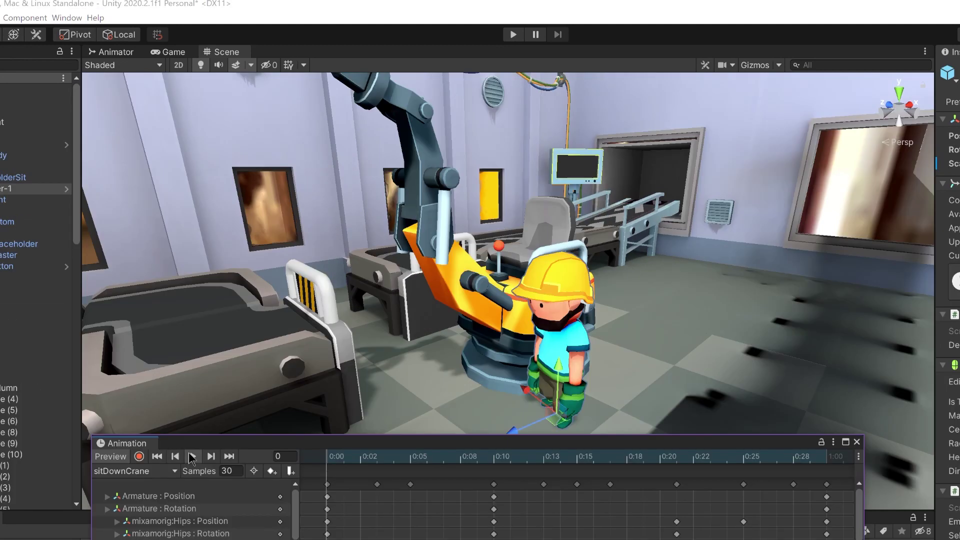
{"action": "left_click", "coordinate": [192, 456]}
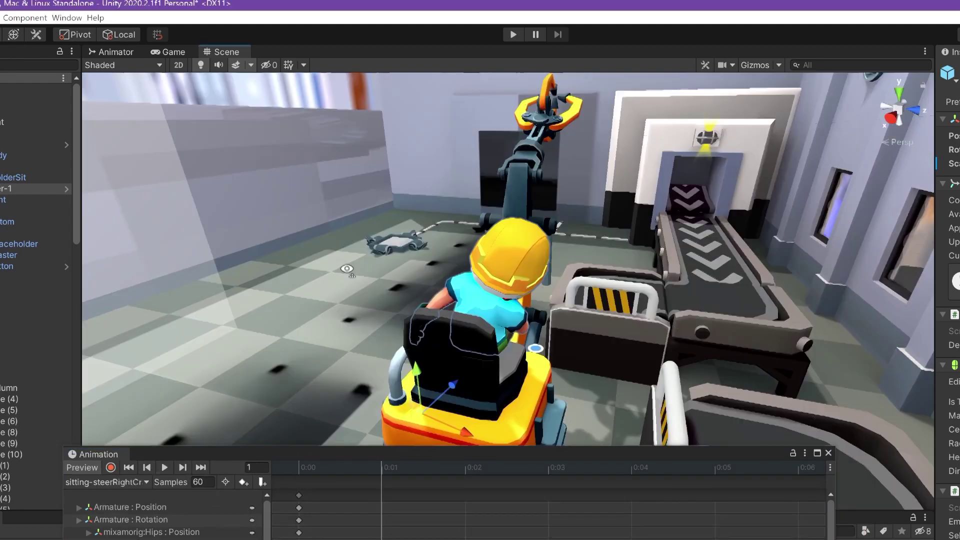
{"action": "right_click_drag", "start_coordinate": [500, 280], "coordinate": [539, 281]}
{"action": "left_click", "coordinate": [192, 456]}
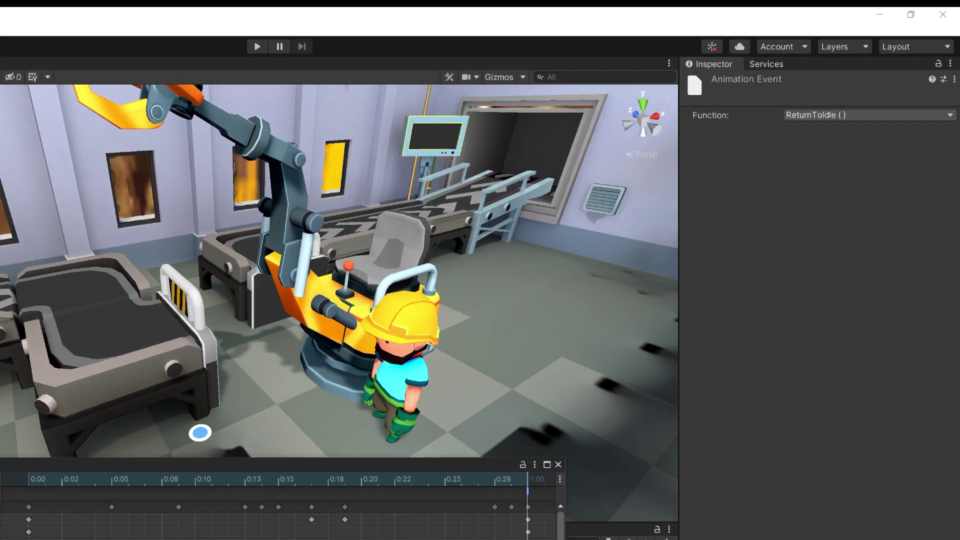
Keep ReturnToIdle as the animation event's function and highlight its method code.
{"action": "left_click", "coordinate": [814, 116]}
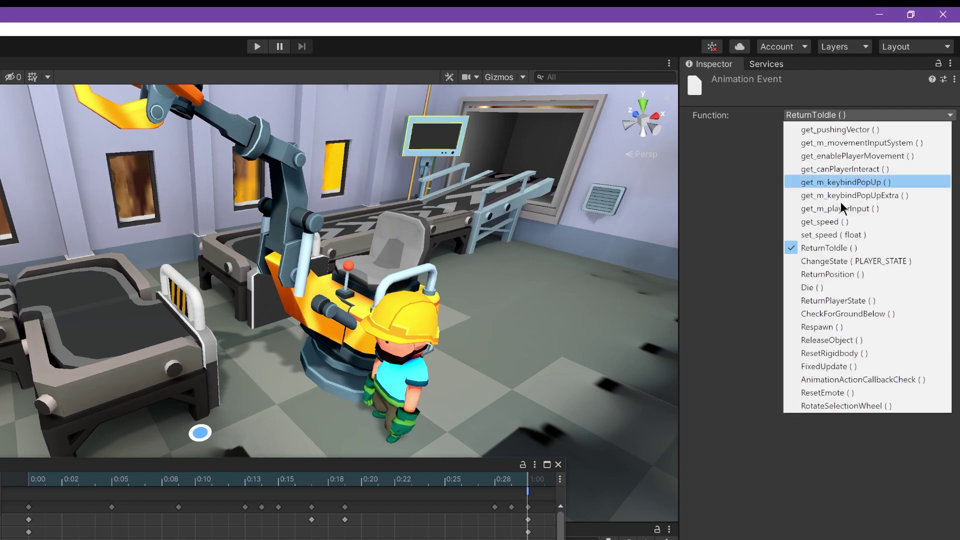
{"action": "left_click", "coordinate": [826, 248]}
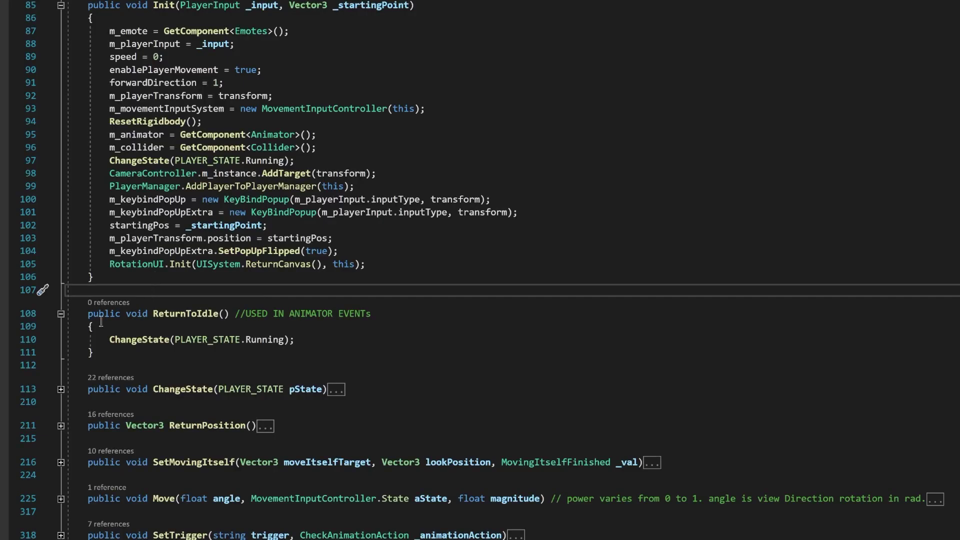
{"action": "left_click_drag", "start_coordinate": [75, 311], "coordinate": [320, 330]}
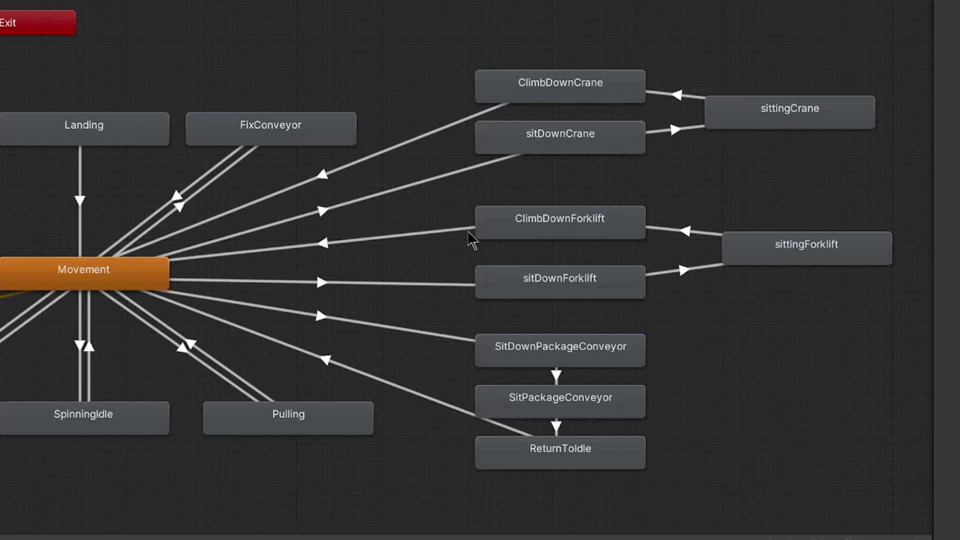
Inspect the sitDownCrane state, its transition from Movement, and the sittingCrane state.
{"action": "left_click", "coordinate": [550, 150]}
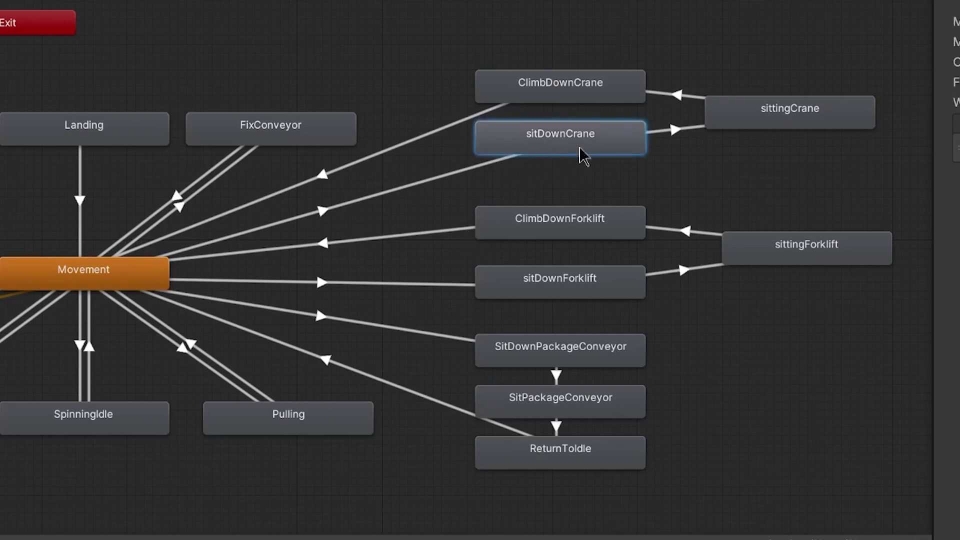
{"action": "left_click", "coordinate": [510, 158]}
{"action": "left_click", "coordinate": [789, 120]}
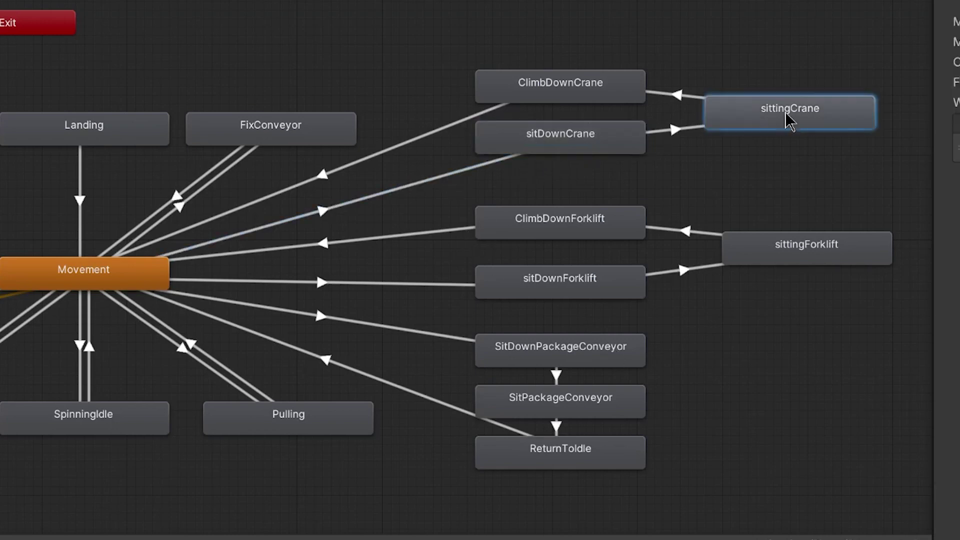
Open the sittingCrane blend tree and preview steering by sweeping xAxis toward -1.
{"action": "double_click", "coordinate": [781, 121]}
{"action": "left_click", "coordinate": [278, 244]}
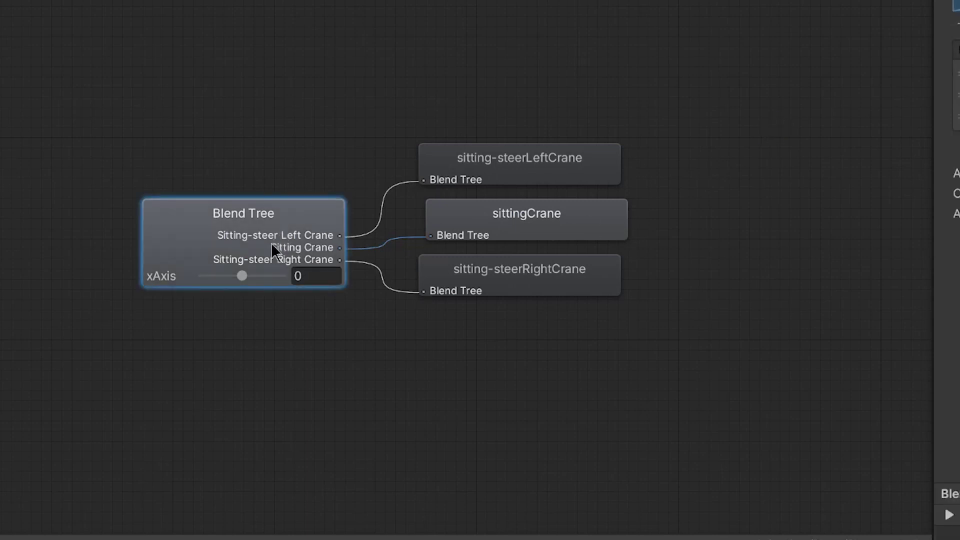
{"action": "mouse_move", "coordinate": [246, 279]}
{"action": "left_mouse_down"}
{"action": "mouse_move", "coordinate": [295, 281]}
{"action": "mouse_move", "coordinate": [198, 282]}
{"action": "mouse_move", "coordinate": [256, 276]}
{"action": "mouse_move", "coordinate": [242, 276]}
{"action": "left_mouse_up"}
{"action": "left_click", "coordinate": [315, 273]}
{"action": "left_click", "coordinate": [543, 184]}
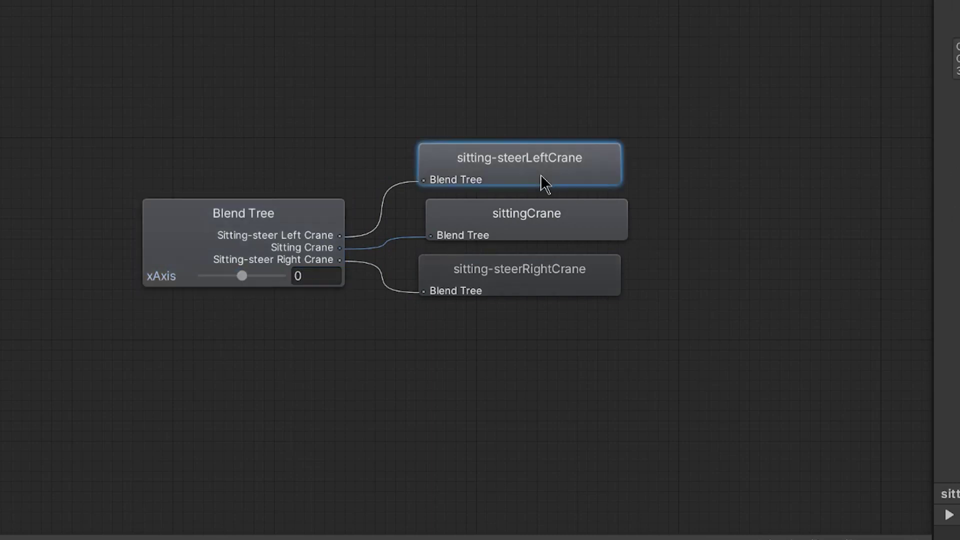
{"action": "left_click", "coordinate": [203, 206]}
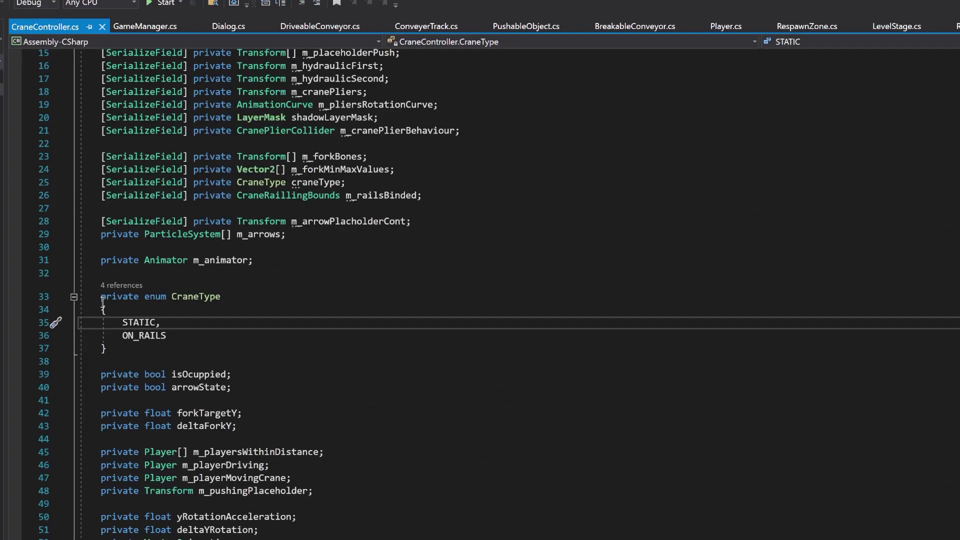
Review the CraneType enum and its ON_RAILS value, then scroll through CraneController.cs.
{"action": "left_click_drag", "start_coordinate": [102, 297], "coordinate": [283, 296]}
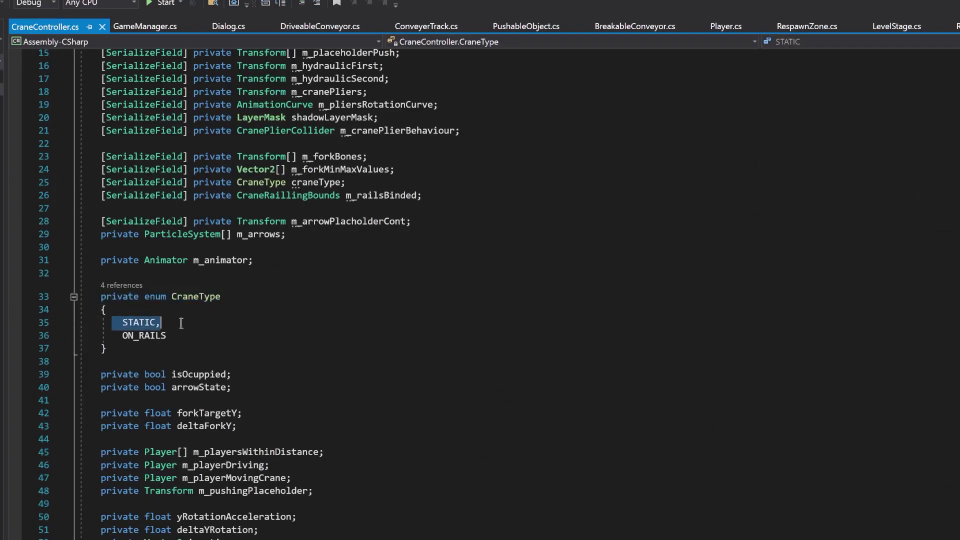
{"action": "left_click_drag", "start_coordinate": [117, 335], "coordinate": [214, 332]}
{"action": "left_click", "coordinate": [216, 336]}
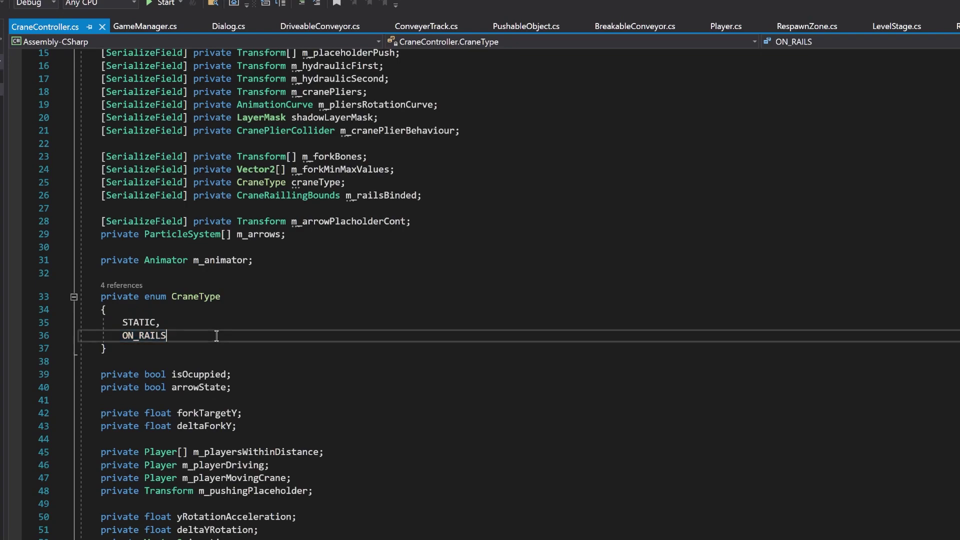
{"action": "scroll", "coordinate": [224, 370], "scroll_direction": "down", "scroll_amount": 1}
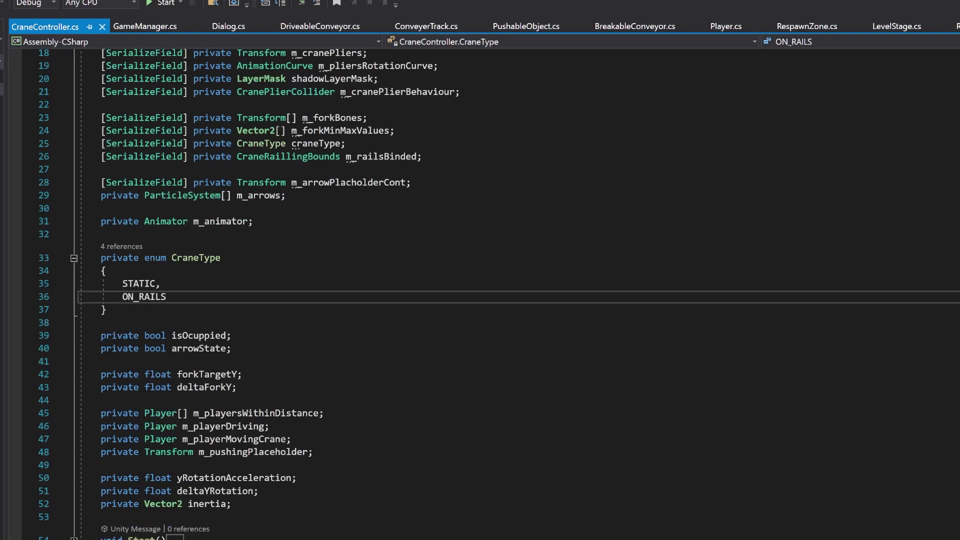
{"action": "key", "text": "ctrl+Home"}
{"action": "scroll", "coordinate": [510, 257], "scroll_direction": "down", "scroll_amount": 20}
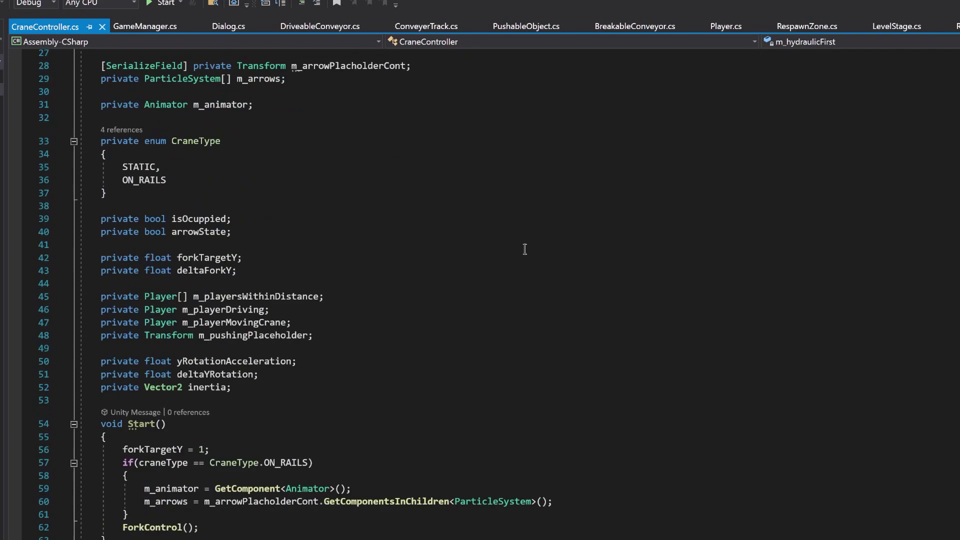
{"action": "scroll", "coordinate": [505, 265], "scroll_direction": "down", "scroll_amount": 20}
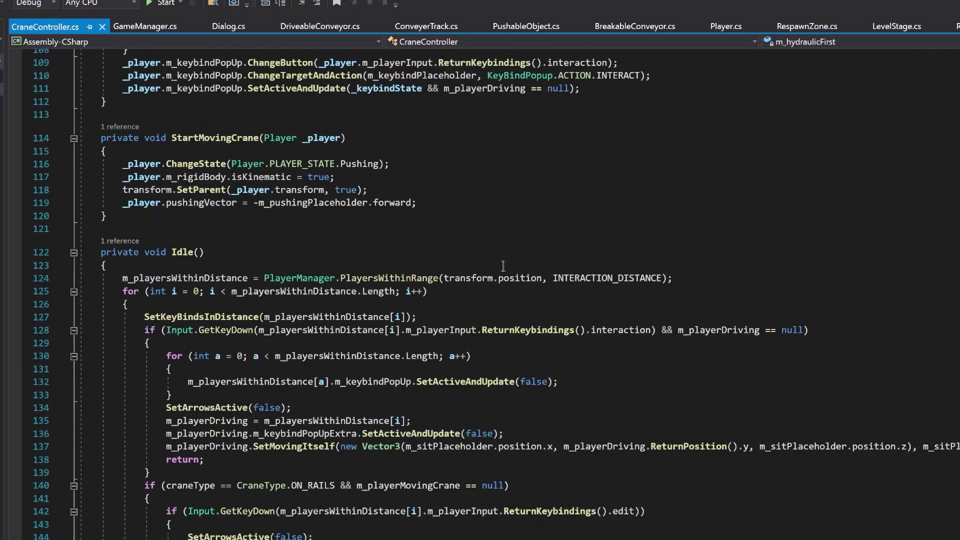
{"action": "scroll", "coordinate": [497, 272], "scroll_direction": "down", "scroll_amount": 20}
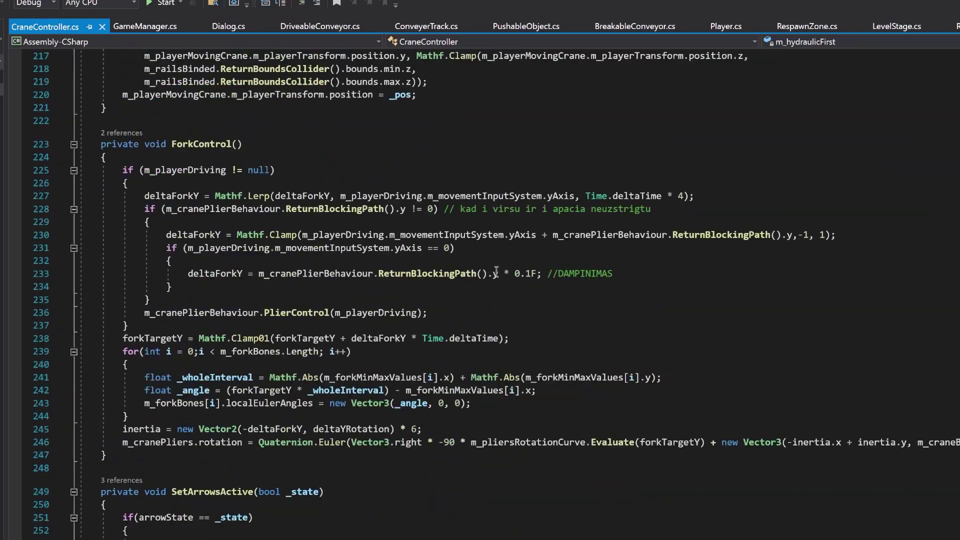
Return to Idle() and highlight the nearby-players lookup and interaction key check.
{"action": "key", "text": "ctrl+minus"}
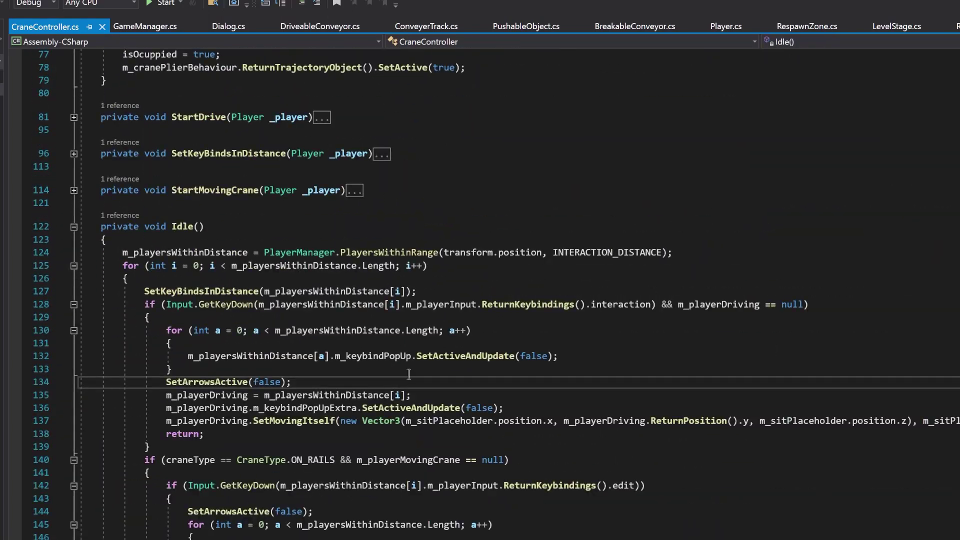
{"action": "left_click_drag", "start_coordinate": [120, 252], "coordinate": [134, 252]}
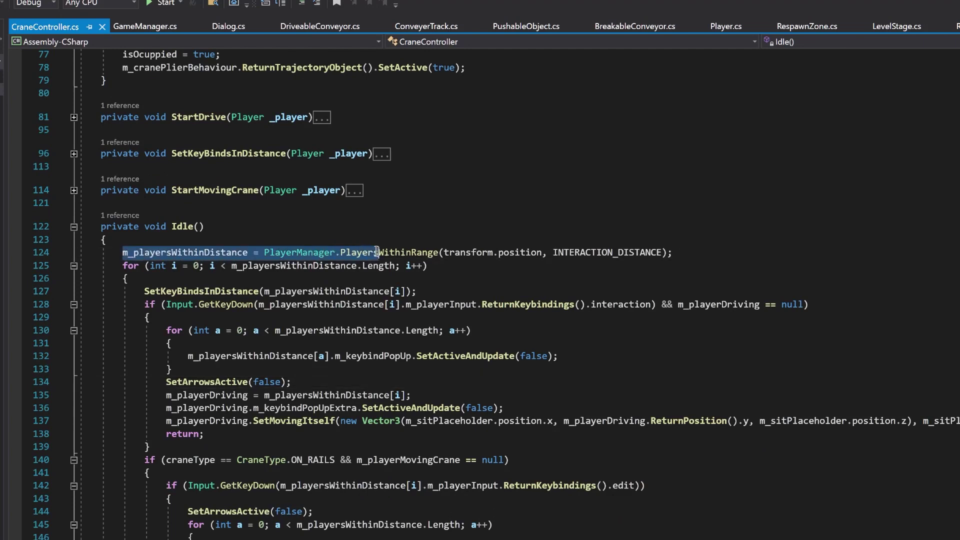
{"action": "left_click", "coordinate": [695, 265]}
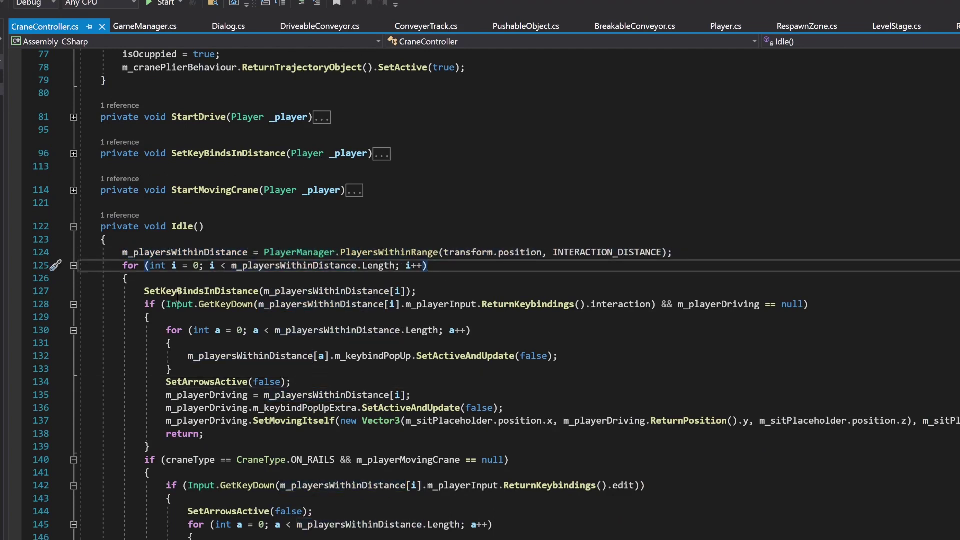
{"action": "left_click_drag", "start_coordinate": [145, 304], "coordinate": [273, 304]}
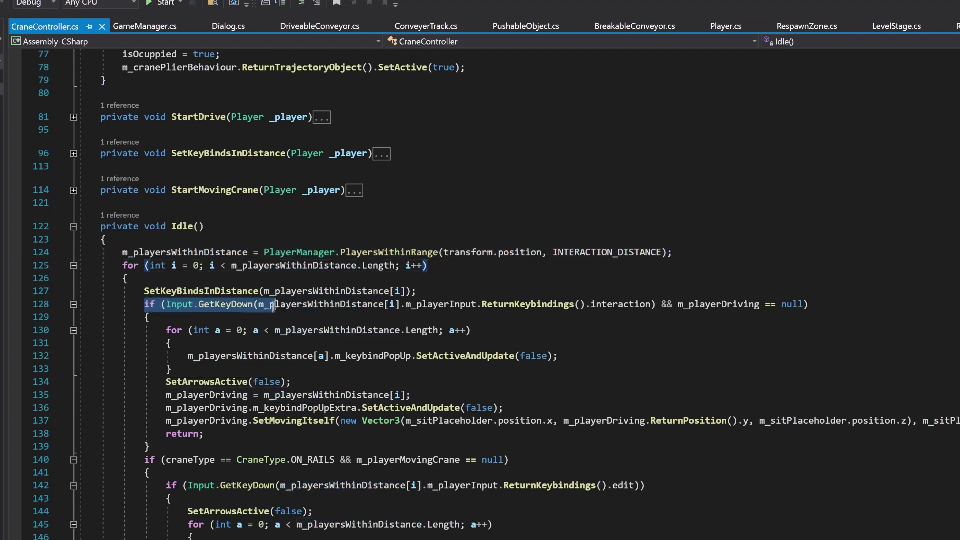
{"action": "double_click", "coordinate": [639, 304]}
{"action": "key", "text": "F12"}
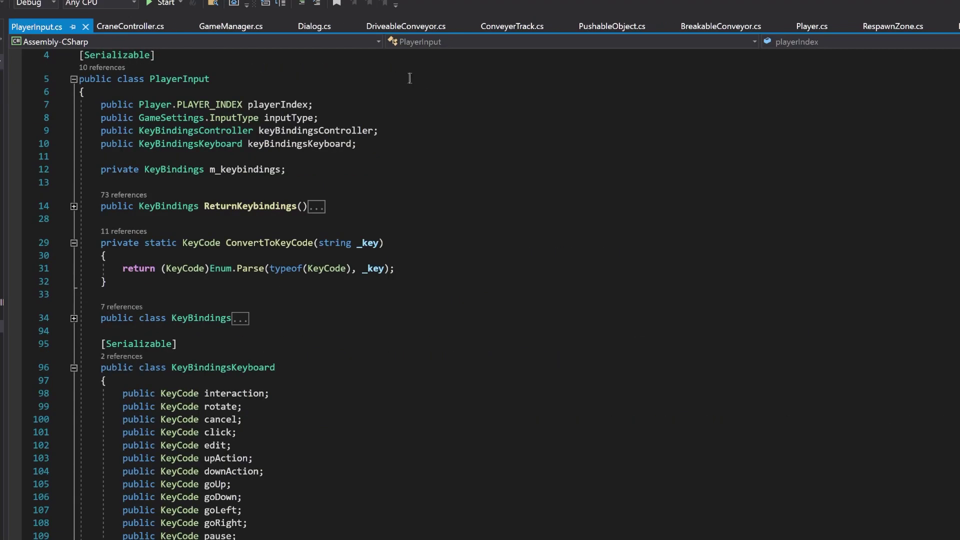
{"action": "scroll", "coordinate": [475, 145], "scroll_direction": "down", "scroll_amount": 14}
{"action": "scroll", "coordinate": [475, 146], "scroll_direction": "up", "scroll_amount": 9}
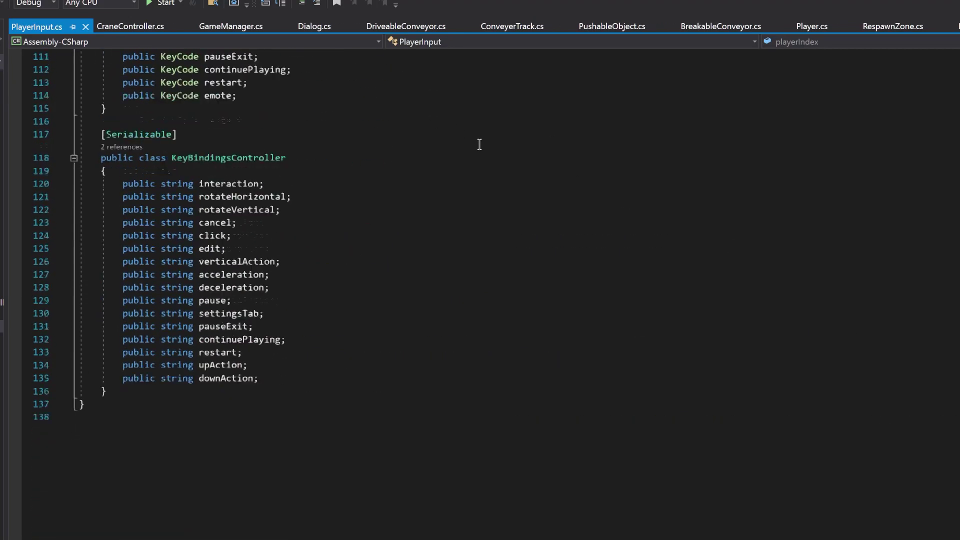
{"action": "scroll", "coordinate": [473, 148], "scroll_direction": "up", "scroll_amount": 7}
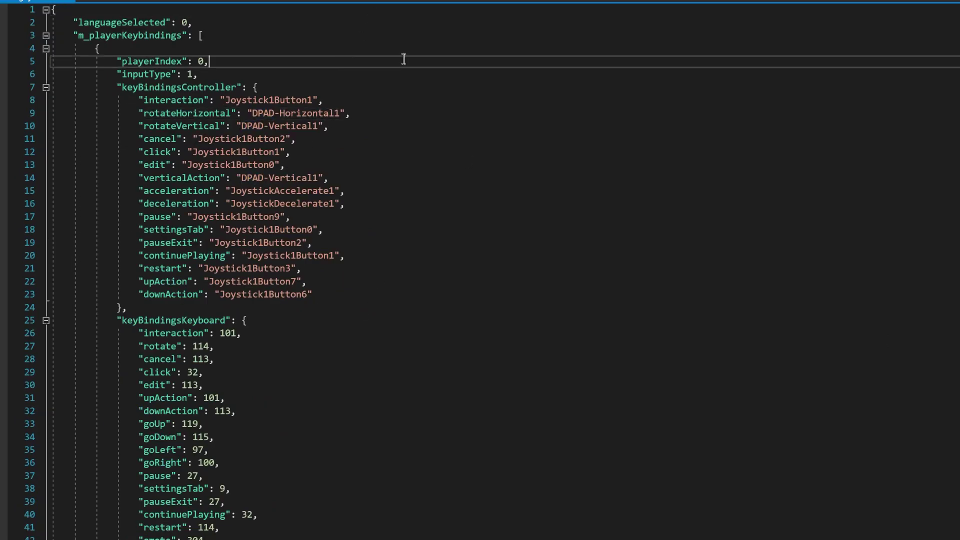
{"action": "scroll", "coordinate": [399, 83], "scroll_direction": "down", "scroll_amount": 8}
{"action": "scroll", "coordinate": [400, 83], "scroll_direction": "down", "scroll_amount": 9}
{"action": "scroll", "coordinate": [390, 95], "scroll_direction": "up", "scroll_amount": 14}
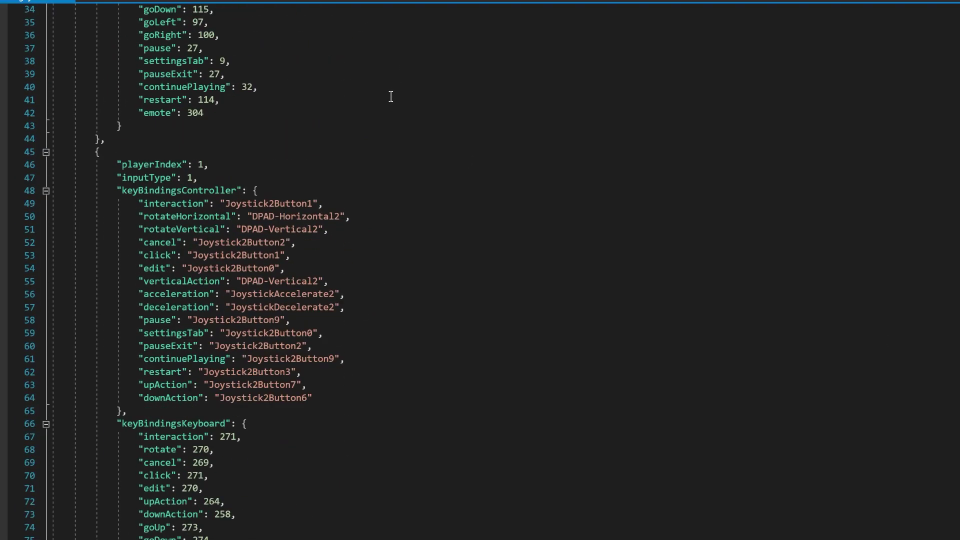
{"action": "scroll", "coordinate": [389, 97], "scroll_direction": "up", "scroll_amount": 3}
{"action": "scroll", "coordinate": [385, 102], "scroll_direction": "down", "scroll_amount": 4}
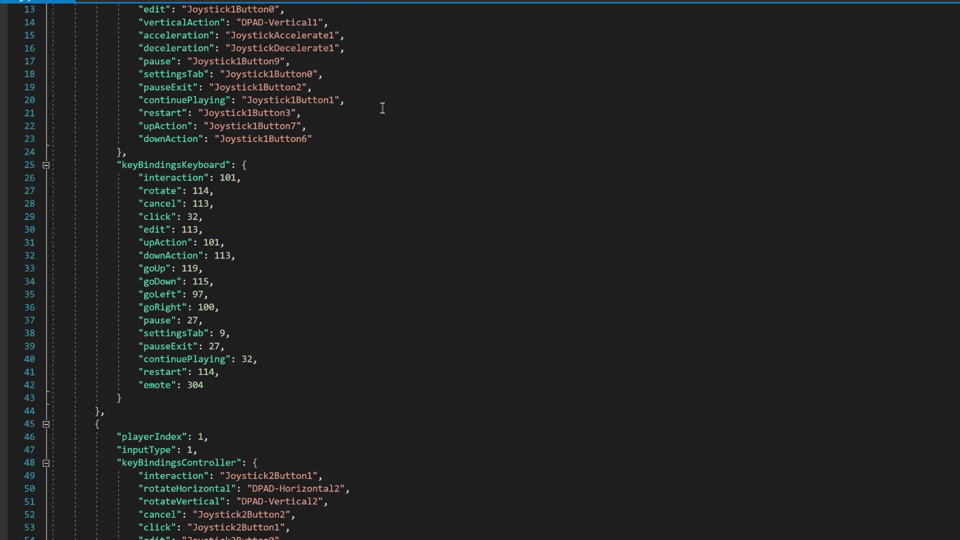
{"action": "scroll", "coordinate": [384, 111], "scroll_direction": "up", "scroll_amount": 4}
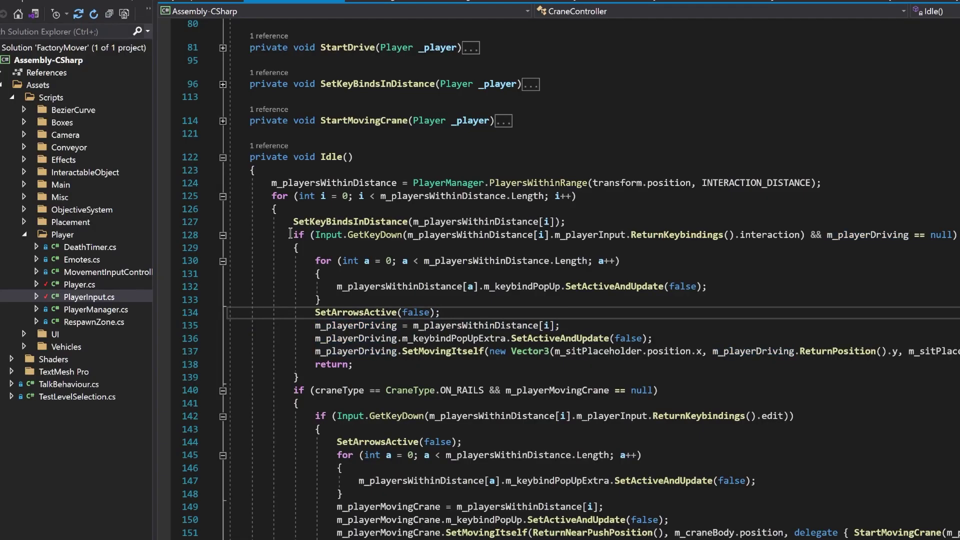
{"action": "left_click_drag", "start_coordinate": [290, 234], "coordinate": [765, 241]}
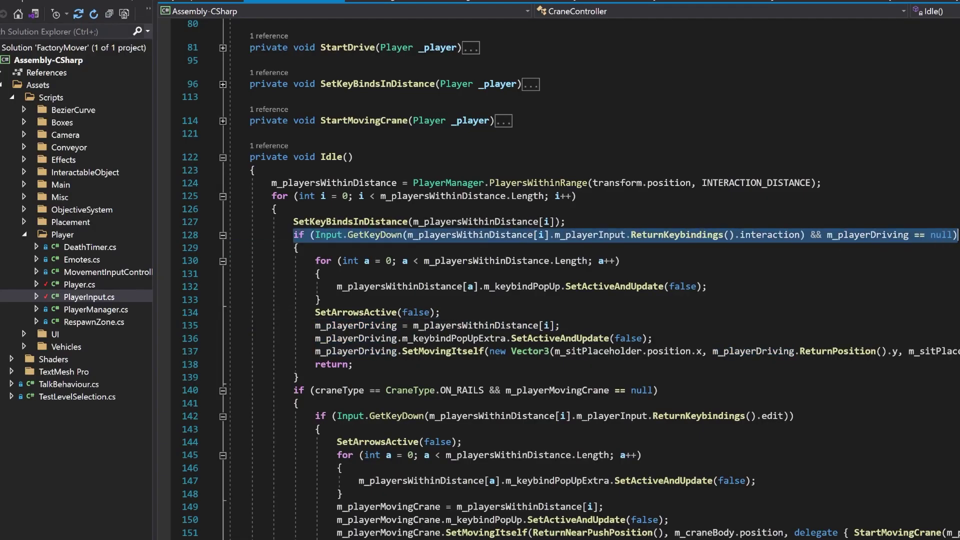
{"action": "left_click_drag", "start_coordinate": [316, 326], "coordinate": [348, 328]}
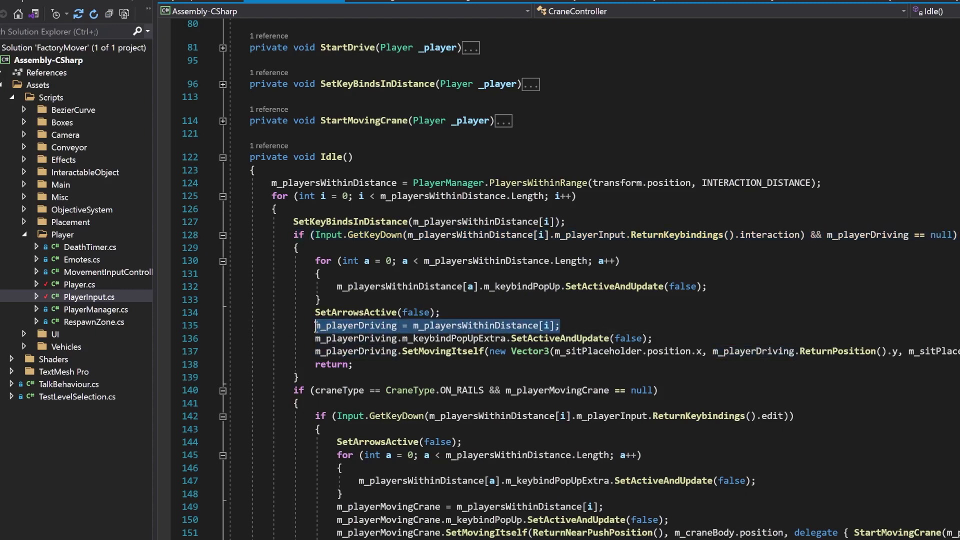
{"action": "scroll", "coordinate": [315, 320], "scroll_direction": "down", "scroll_amount": 3}
{"action": "left_click", "coordinate": [320, 298]}
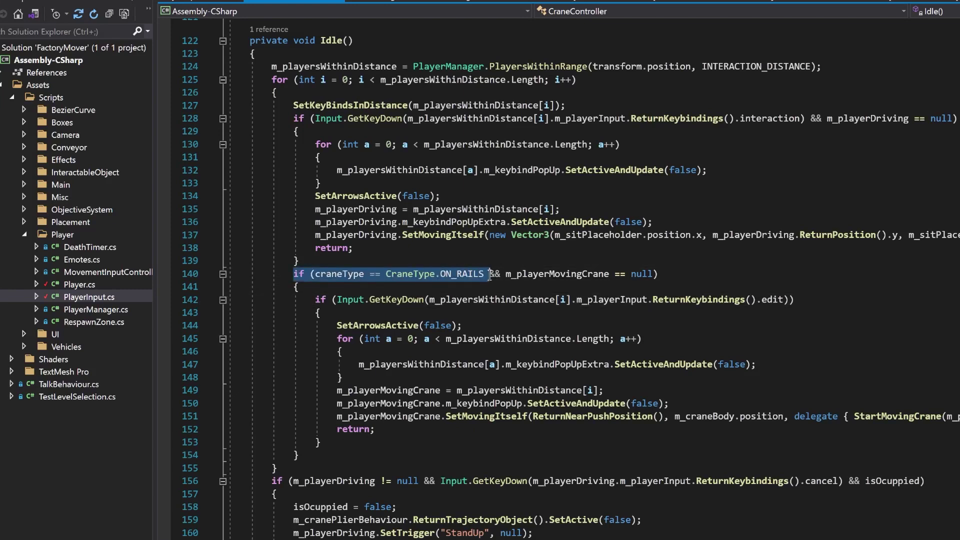
{"action": "left_click_drag", "start_coordinate": [310, 299], "coordinate": [795, 300]}
{"action": "double_click", "coordinate": [773, 300]}
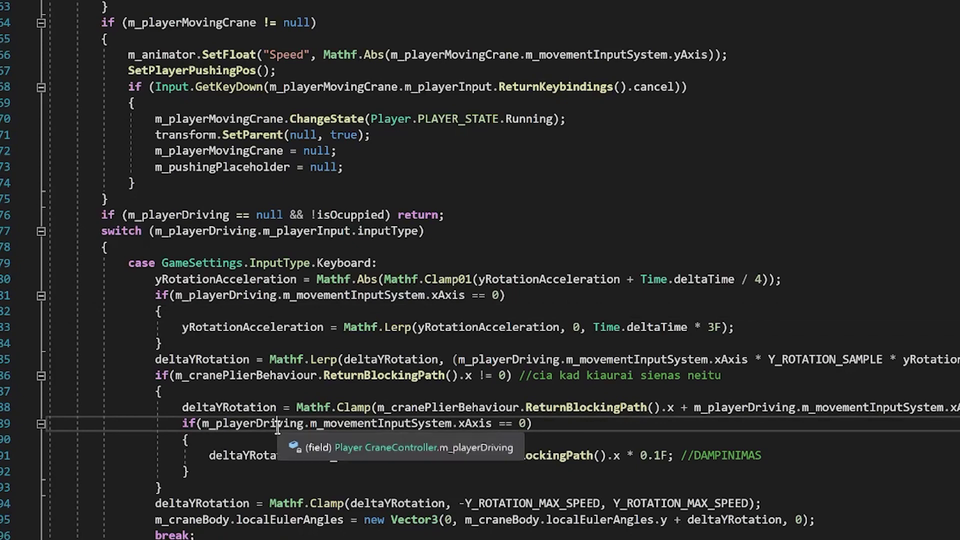
Highlight the line 81 if condition and ForkControl's deltaForkY smoothing and forkTargetY clamping lines.
{"action": "left_click", "coordinate": [240, 423]}
{"action": "left_click_drag", "start_coordinate": [142, 295], "coordinate": [551, 294]}
{"action": "left_click_drag", "start_coordinate": [155, 295], "coordinate": [502, 296]}
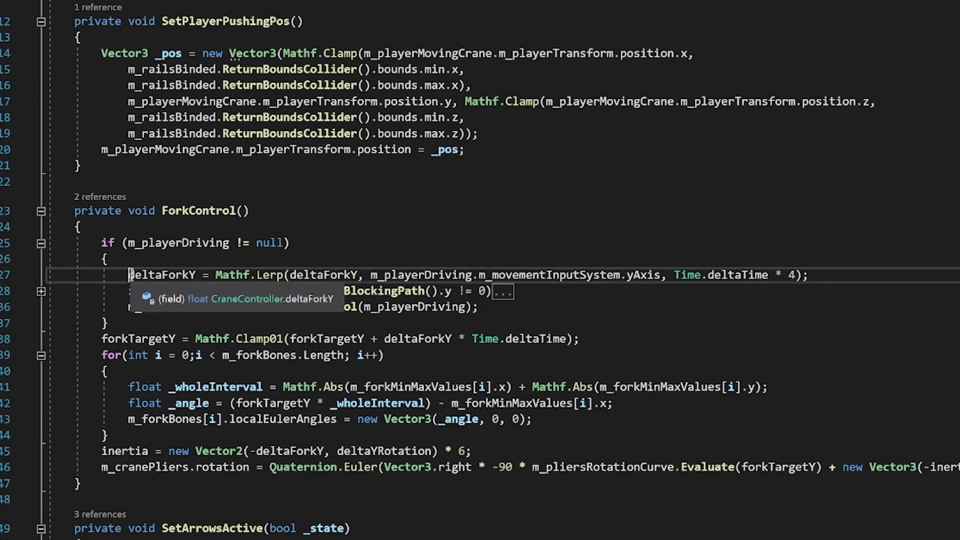
{"action": "left_click_drag", "start_coordinate": [128, 274], "coordinate": [829, 277]}
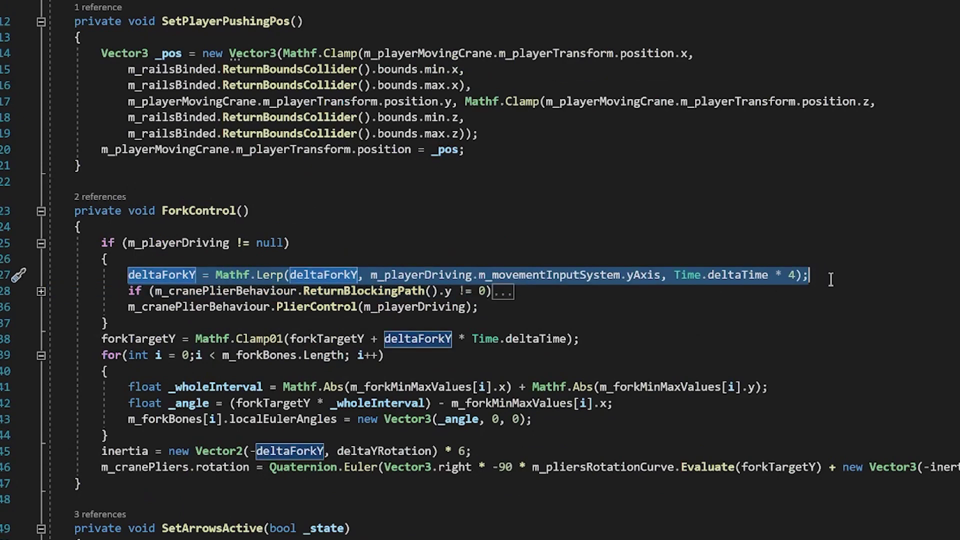
{"action": "left_click_drag", "start_coordinate": [101, 338], "coordinate": [600, 344]}
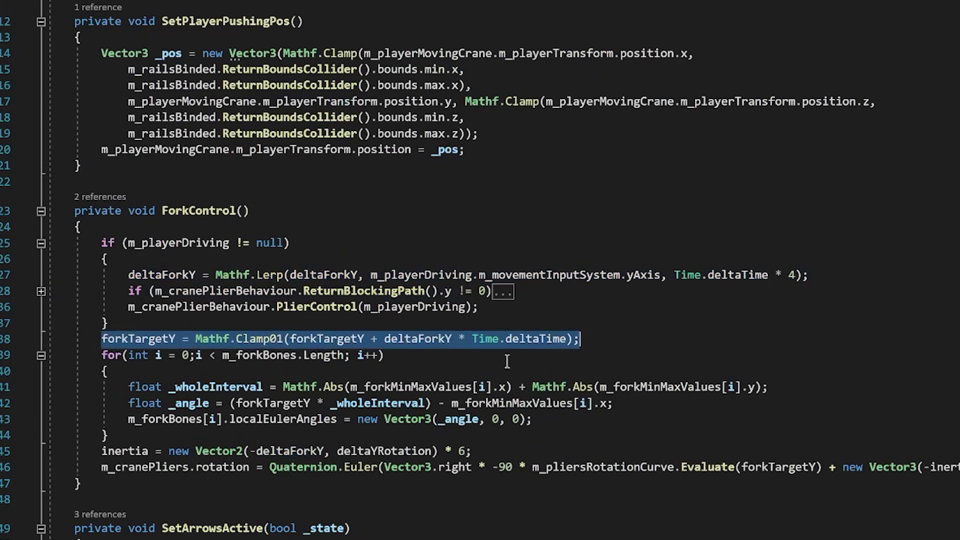
{"action": "left_click", "coordinate": [99, 359]}
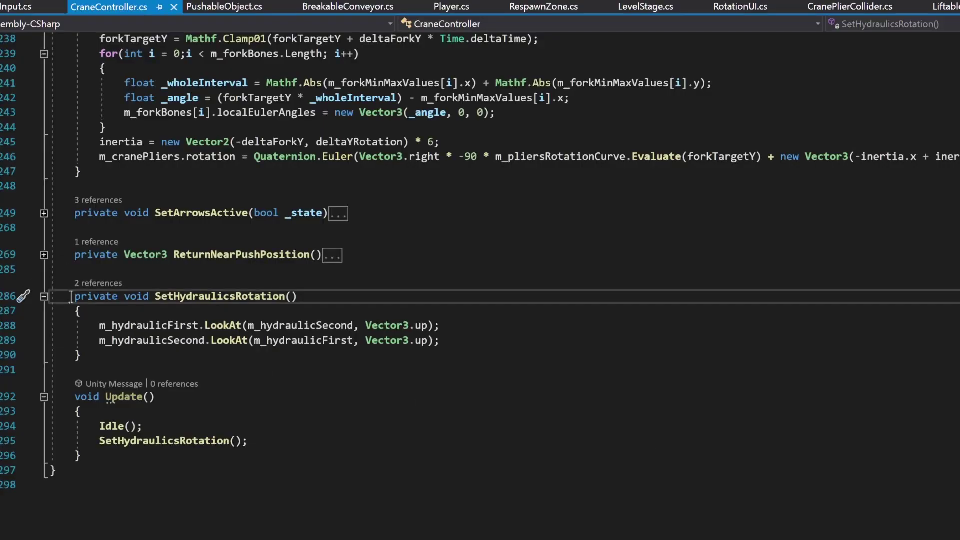
Highlight SetHydraulicsRotation's signature and its two hydraulic LookAt lines.
{"action": "left_click_drag", "start_coordinate": [71, 297], "coordinate": [304, 298]}
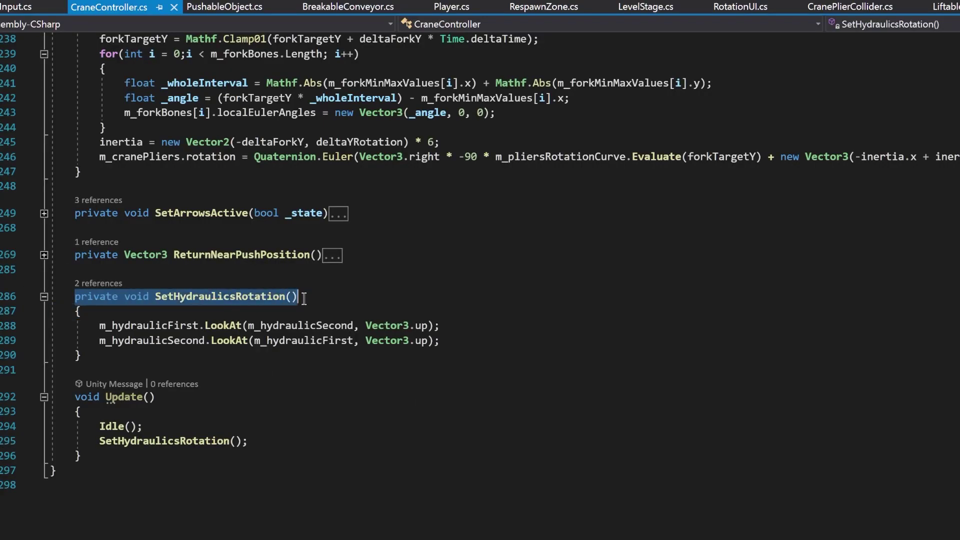
{"action": "left_click_drag", "start_coordinate": [97, 330], "coordinate": [456, 330]}
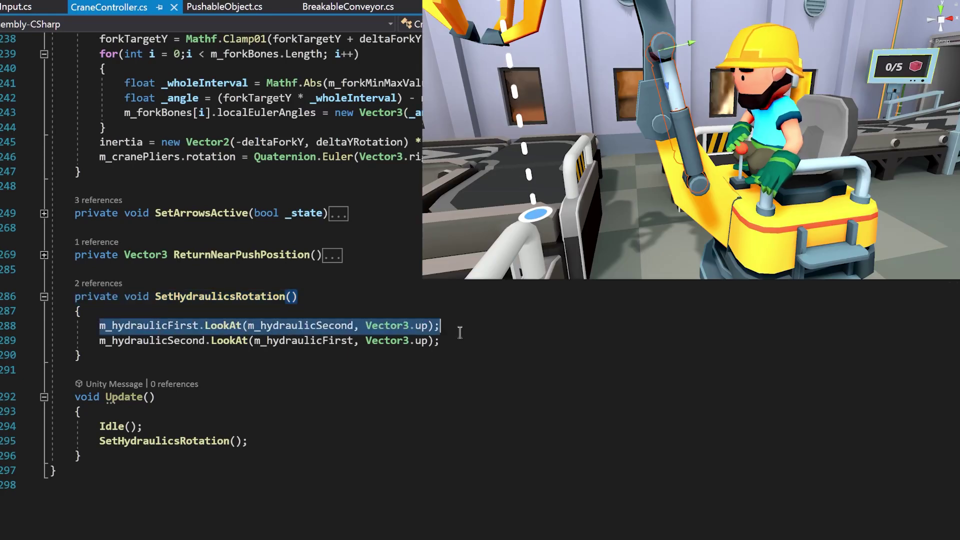
{"action": "left_click_drag", "start_coordinate": [99, 340], "coordinate": [439, 353]}
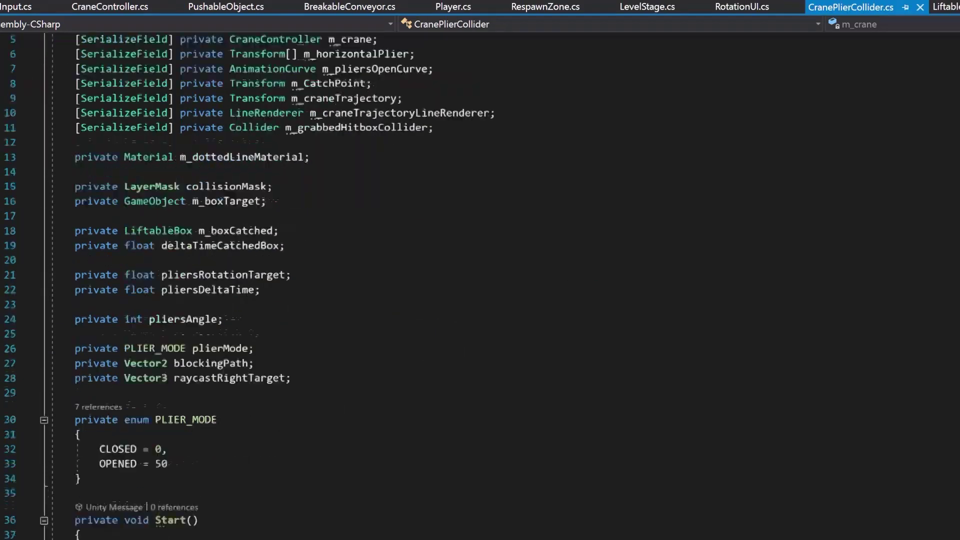
{"action": "scroll", "coordinate": [480, 280], "scroll_direction": "down", "scroll_amount": 20}
{"action": "scroll", "coordinate": [480, 280], "scroll_direction": "down", "scroll_amount": 20}
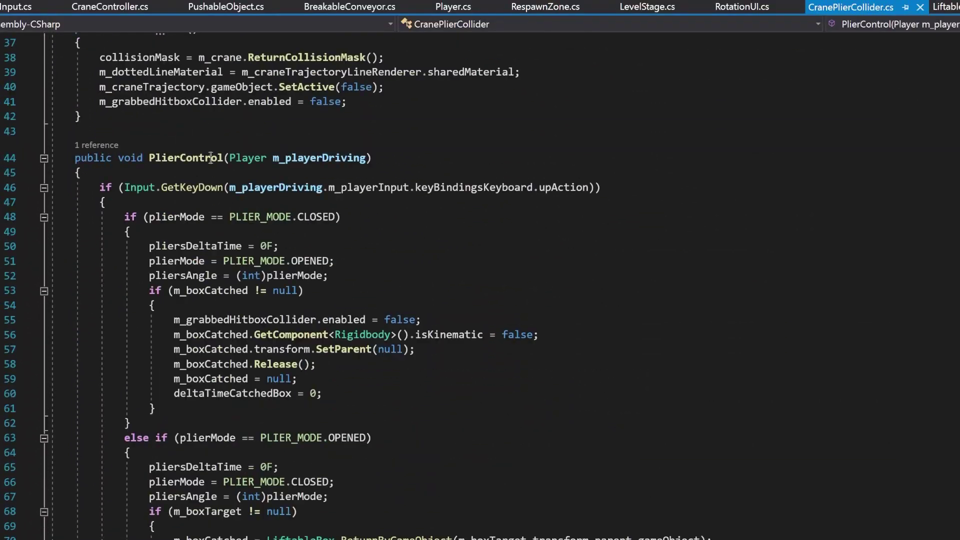
{"action": "left_click_drag", "start_coordinate": [69, 156], "coordinate": [372, 158]}
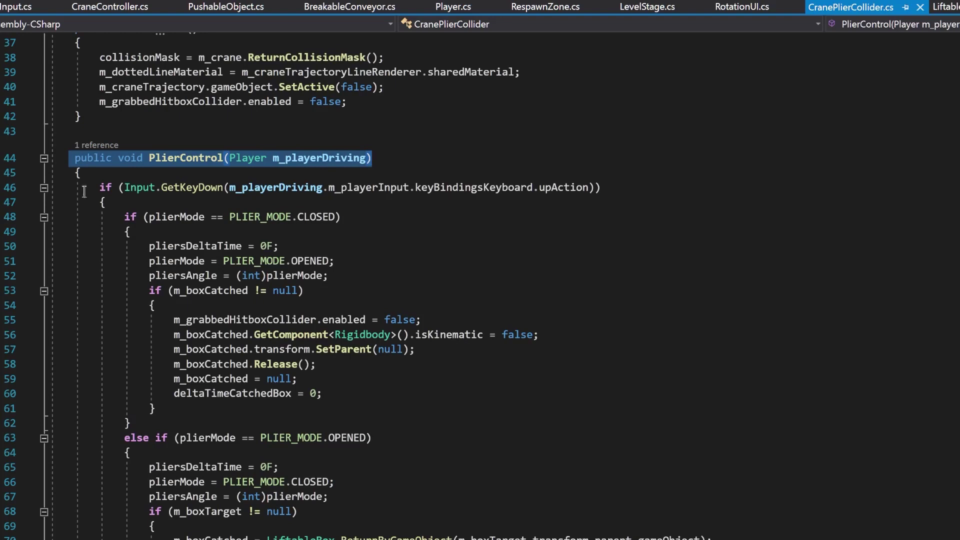
{"action": "left_click_drag", "start_coordinate": [85, 188], "coordinate": [635, 192]}
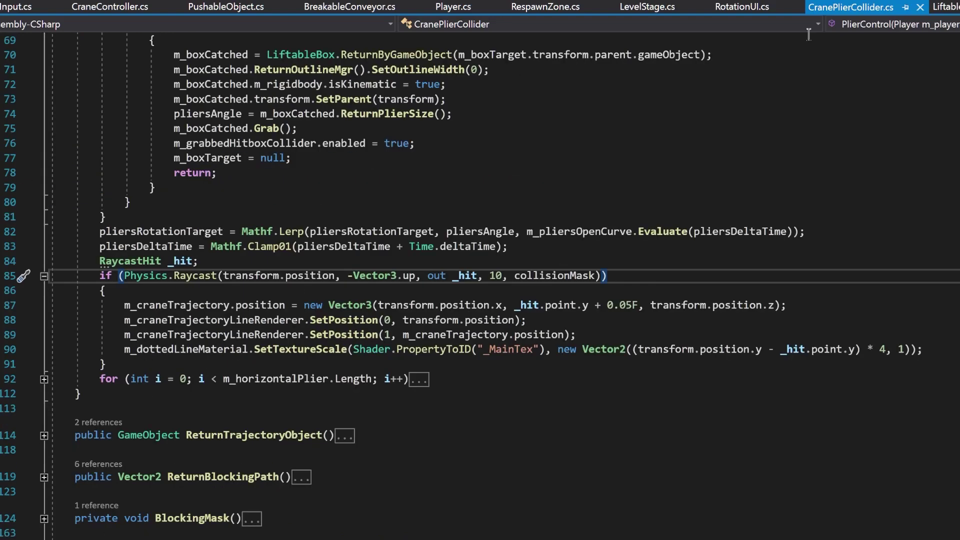
{"action": "left_click_drag", "start_coordinate": [100, 276], "coordinate": [608, 278]}
{"action": "left_click", "coordinate": [614, 278]}
{"action": "left_click_drag", "start_coordinate": [124, 306], "coordinate": [759, 309]}
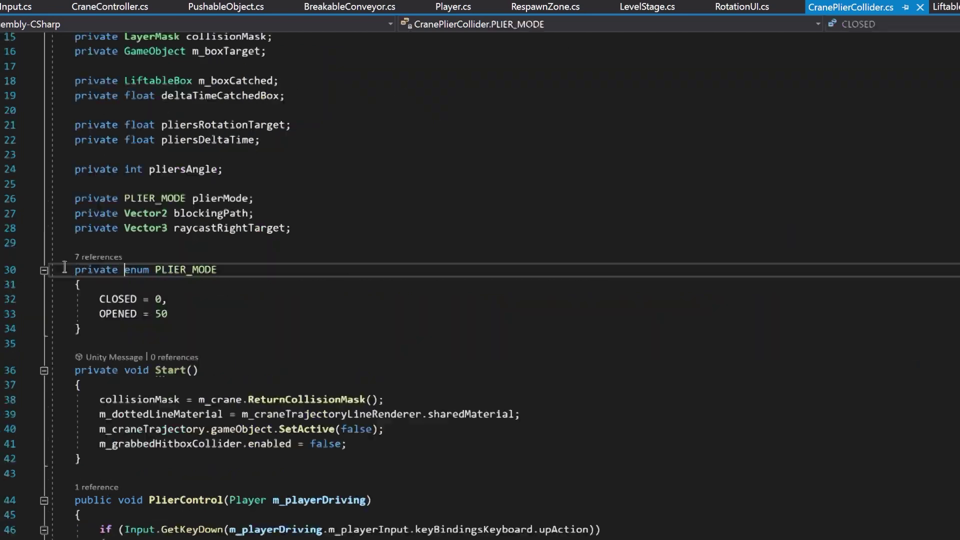
{"action": "left_click_drag", "start_coordinate": [150, 270], "coordinate": [270, 269]}
{"action": "left_click_drag", "start_coordinate": [93, 299], "coordinate": [194, 298]}
{"action": "left_click_drag", "start_coordinate": [93, 314], "coordinate": [170, 314]}
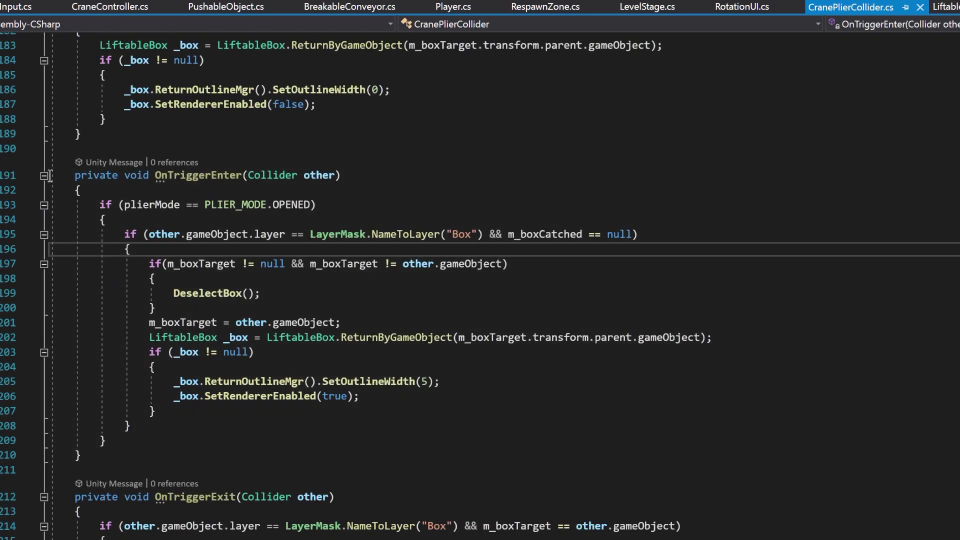
{"action": "left_click_drag", "start_coordinate": [56, 175], "coordinate": [310, 465]}
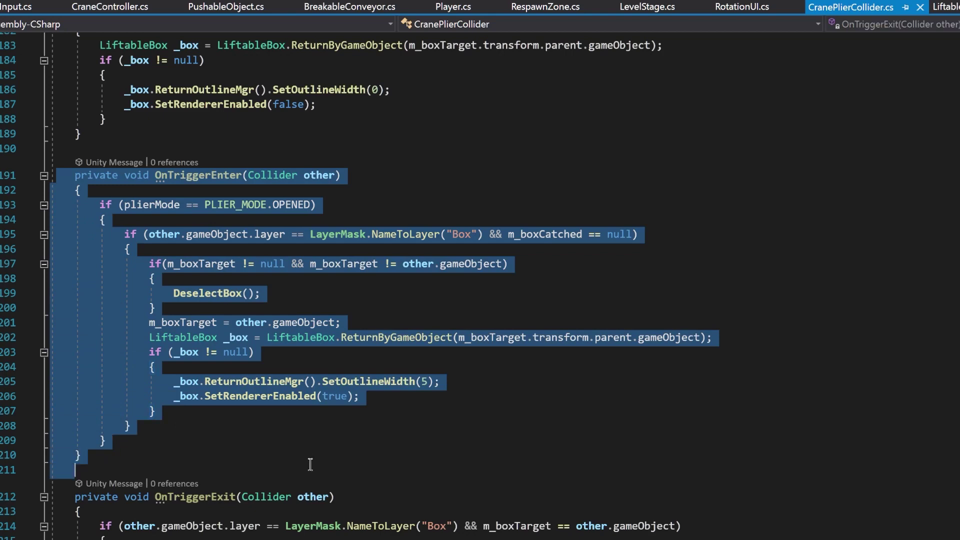
{"action": "left_click", "coordinate": [78, 217]}
{"action": "left_click_drag", "start_coordinate": [93, 205], "coordinate": [320, 205]}
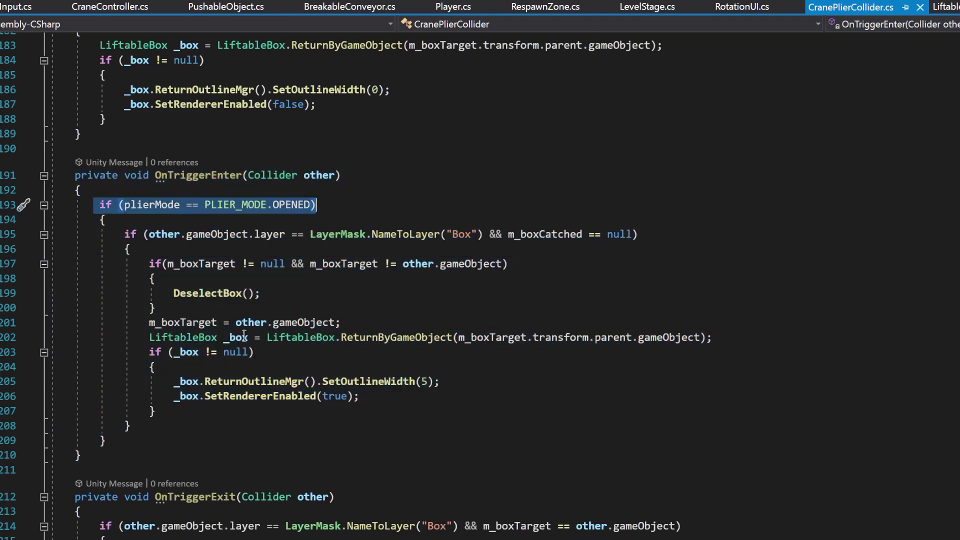
{"action": "left_click_drag", "start_coordinate": [150, 322], "coordinate": [291, 334]}
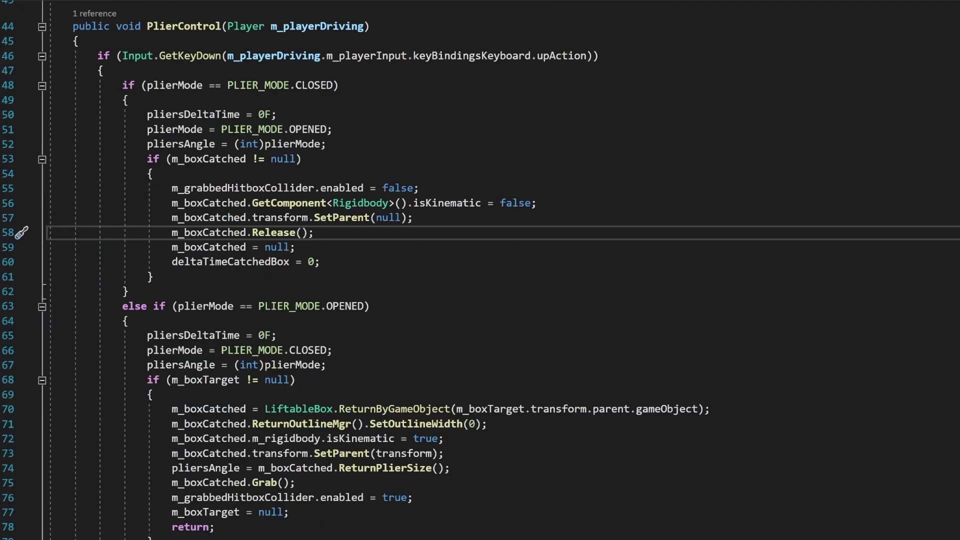
{"action": "left_click_drag", "start_coordinate": [140, 351], "coordinate": [368, 352]}
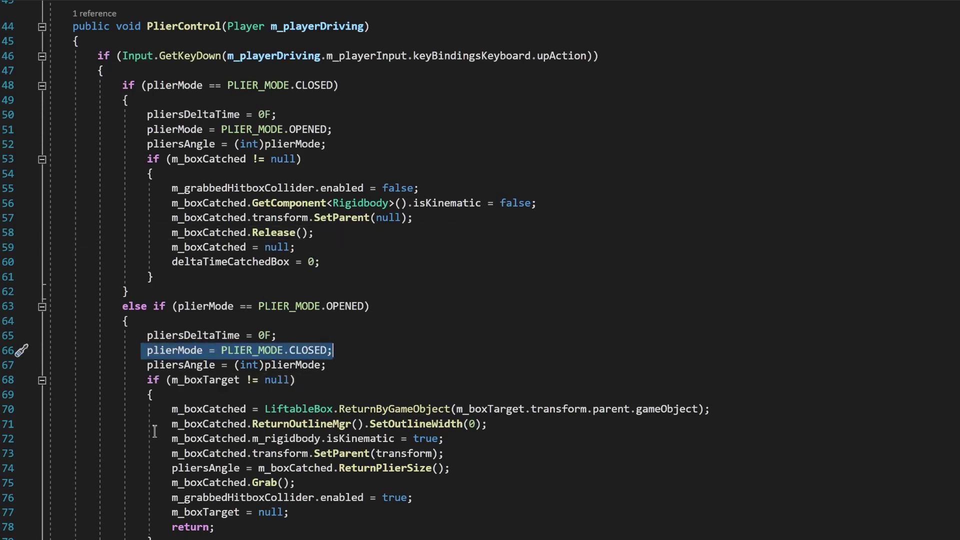
{"action": "mouse_move", "coordinate": [170, 438]}
{"action": "left_mouse_down"}
{"action": "mouse_move", "coordinate": [444, 439]}
{"action": "mouse_move", "coordinate": [169, 454]}
{"action": "left_mouse_up"}
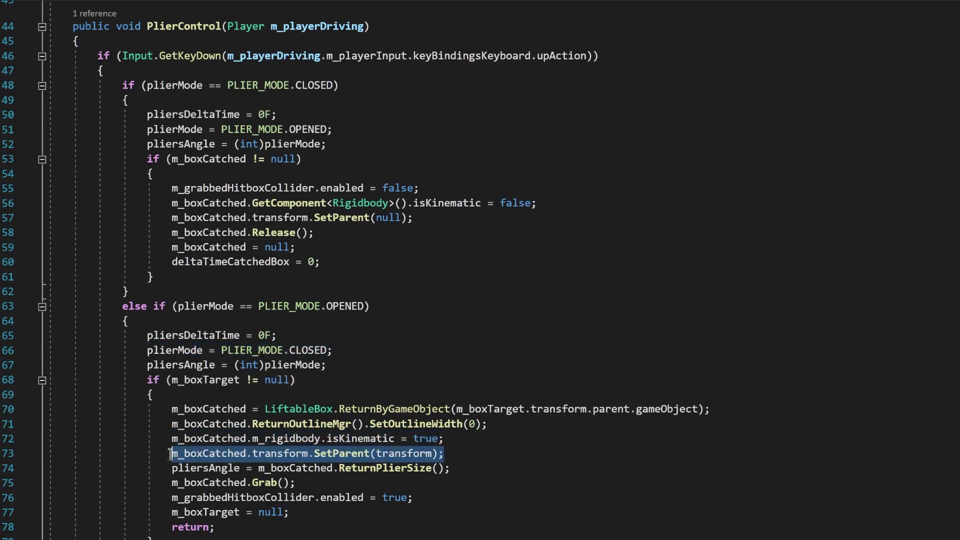
{"action": "scroll", "coordinate": [169, 454], "scroll_direction": "up", "scroll_amount": 3}
{"action": "left_click_drag", "start_coordinate": [122, 218], "coordinate": [349, 219]}
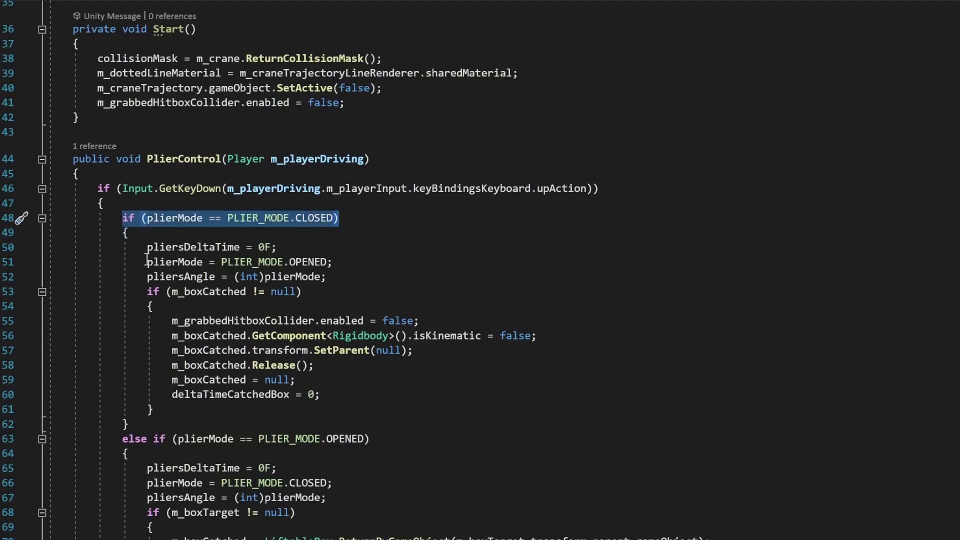
{"action": "left_click_drag", "start_coordinate": [147, 260], "coordinate": [369, 270]}
{"action": "left_click", "coordinate": [378, 277]}
{"action": "left_click_drag", "start_coordinate": [326, 363], "coordinate": [201, 369]}
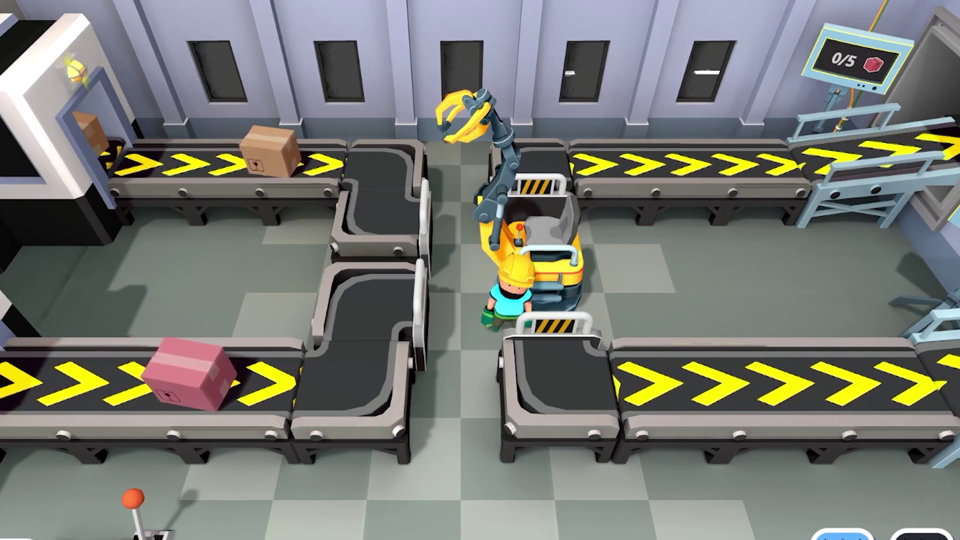
Swing the crane to drop the pink box, then carry a brown box to the front-right conveyor.
{"action": "mouse_move", "coordinate": [468, 210]}
{"action": "left_mouse_down"}
{"action": "mouse_move", "coordinate": [450, 322]}
{"action": "mouse_move", "coordinate": [384, 273]}
{"action": "left_mouse_up"}
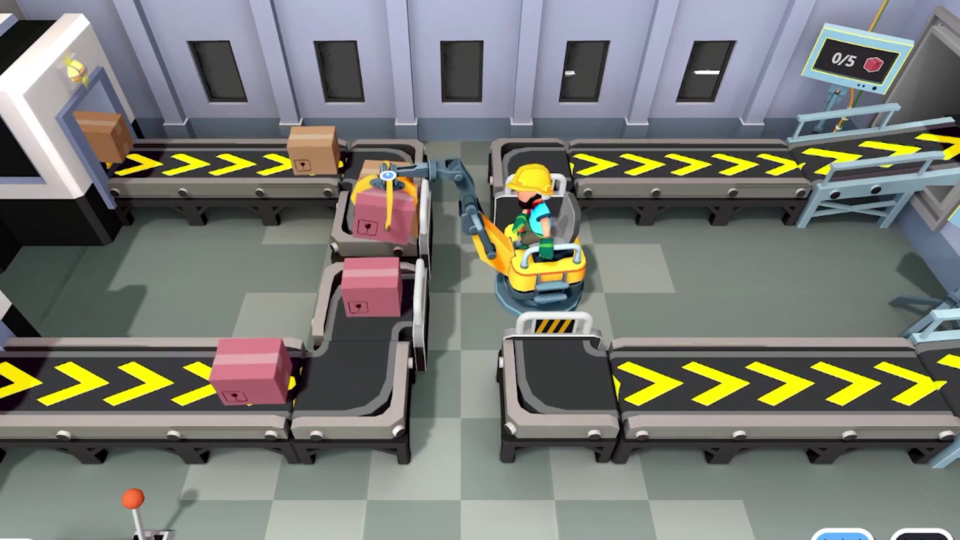
{"action": "mouse_move", "coordinate": [468, 210]}
{"action": "left_mouse_down"}
{"action": "mouse_move", "coordinate": [461, 219]}
{"action": "mouse_move", "coordinate": [400, 178]}
{"action": "left_mouse_up"}
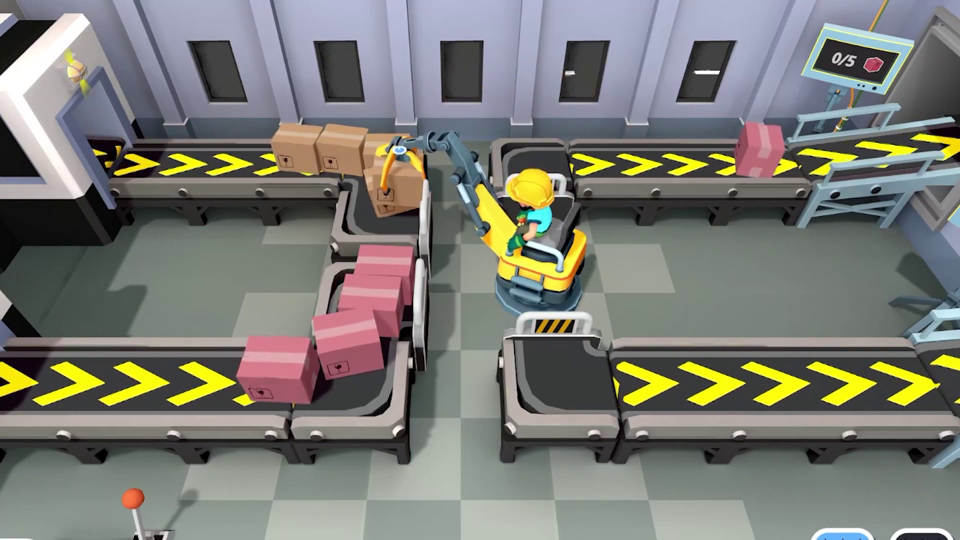
{"action": "mouse_move", "coordinate": [380, 176]}
{"action": "left_mouse_down"}
{"action": "mouse_move", "coordinate": [460, 305]}
{"action": "mouse_move", "coordinate": [575, 360]}
{"action": "mouse_move", "coordinate": [568, 376]}
{"action": "mouse_move", "coordinate": [463, 392]}
{"action": "mouse_move", "coordinate": [398, 270]}
{"action": "mouse_move", "coordinate": [450, 210]}
{"action": "mouse_move", "coordinate": [555, 165]}
{"action": "mouse_move", "coordinate": [463, 218]}
{"action": "mouse_move", "coordinate": [401, 179]}
{"action": "left_mouse_up"}
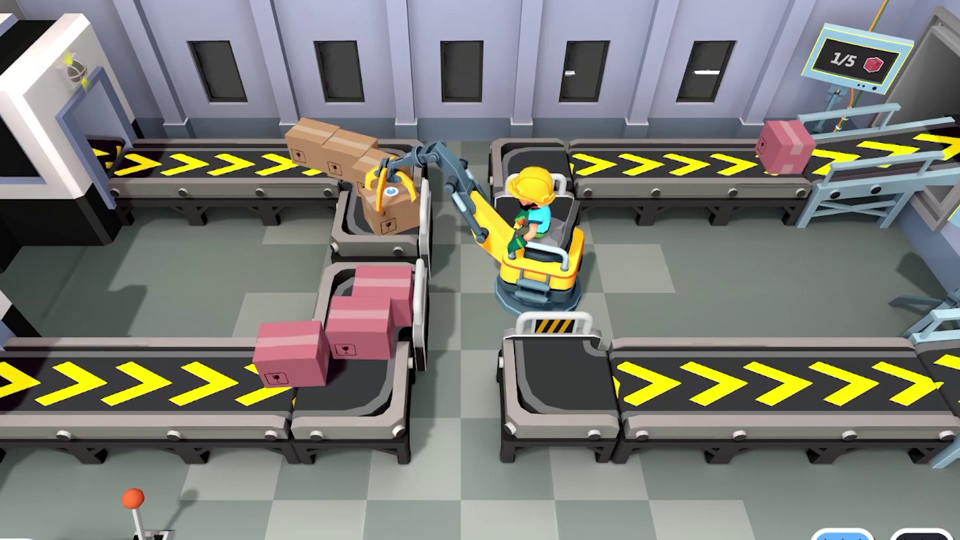